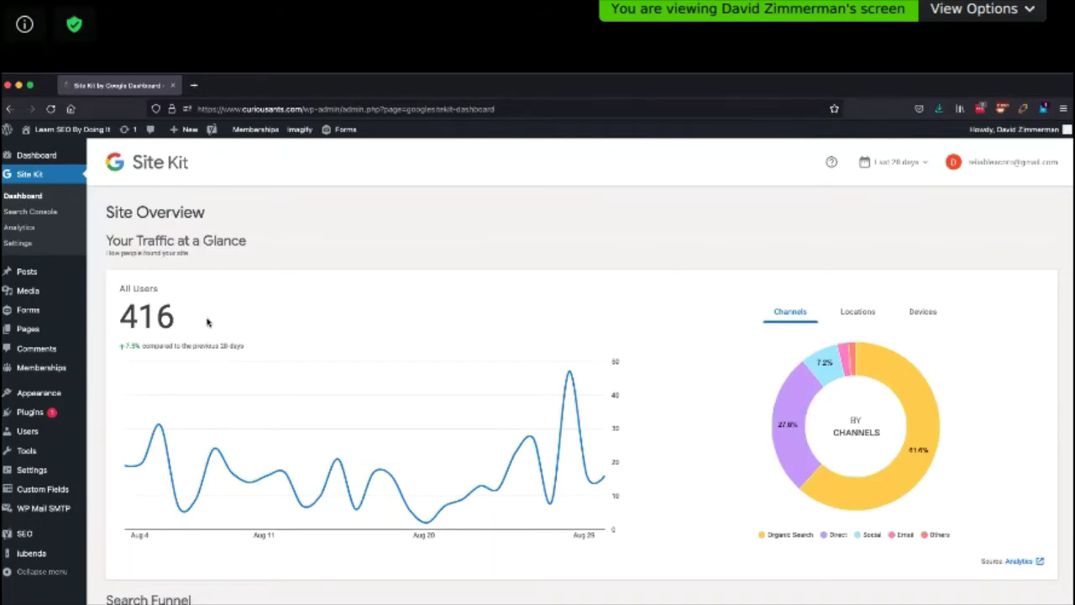
Check the Analytics code snippet status and its editable options in the Site Kit settings, leaving them without saving.
left_click(19, 244)
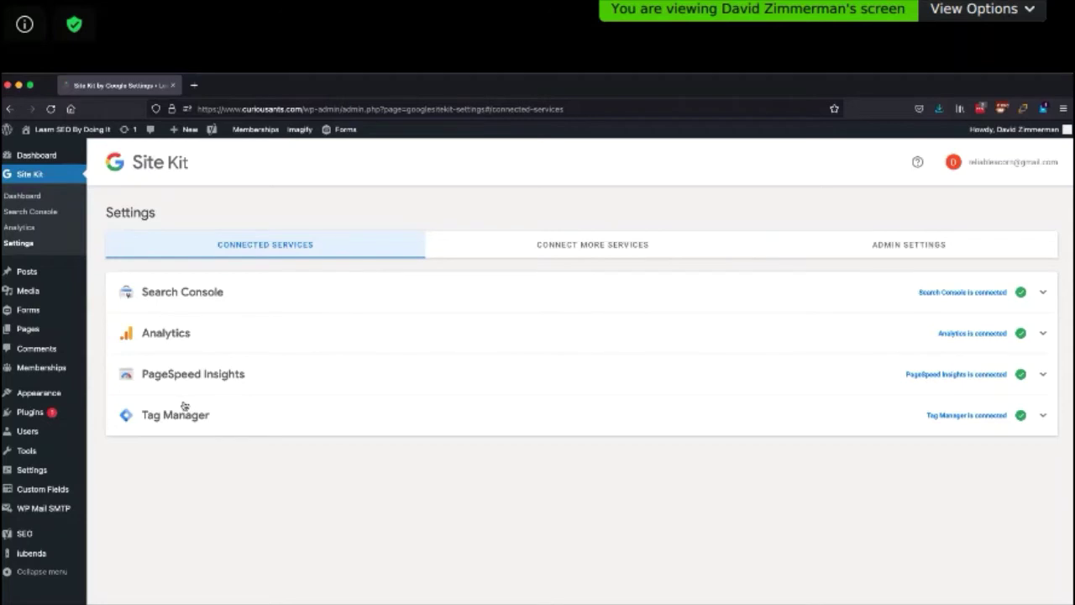
left_click(1044, 336)
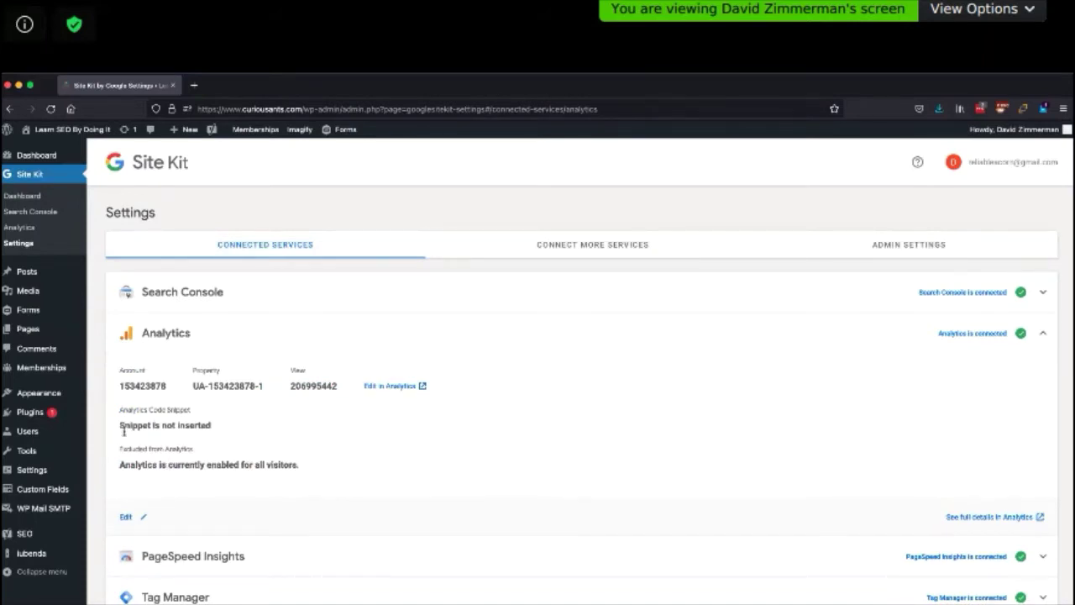
left_click_drag(119, 427, 223, 429)
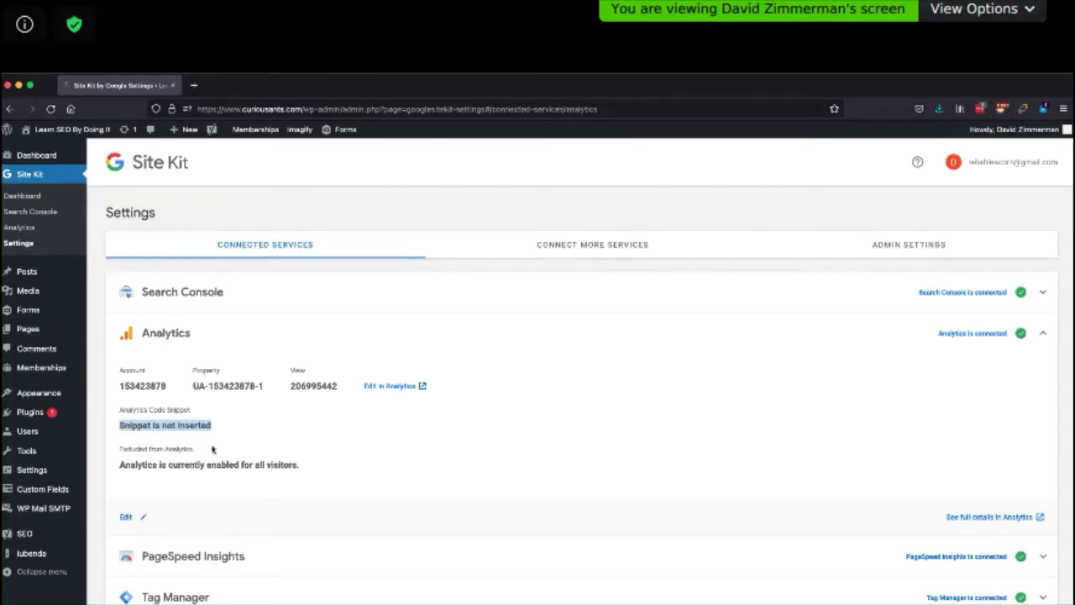
left_click(143, 519)
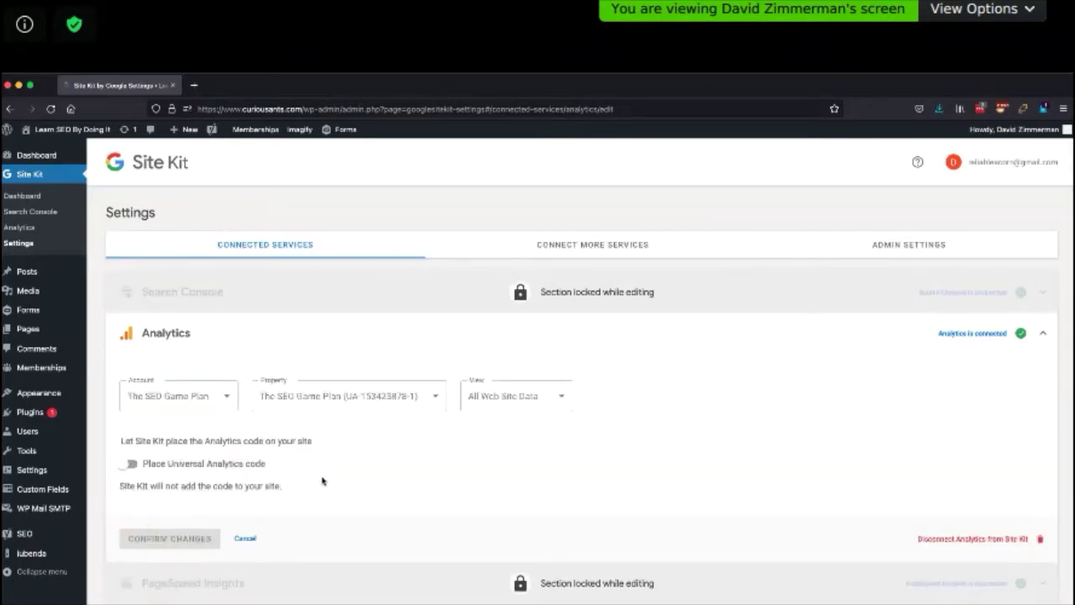
left_click(247, 540)
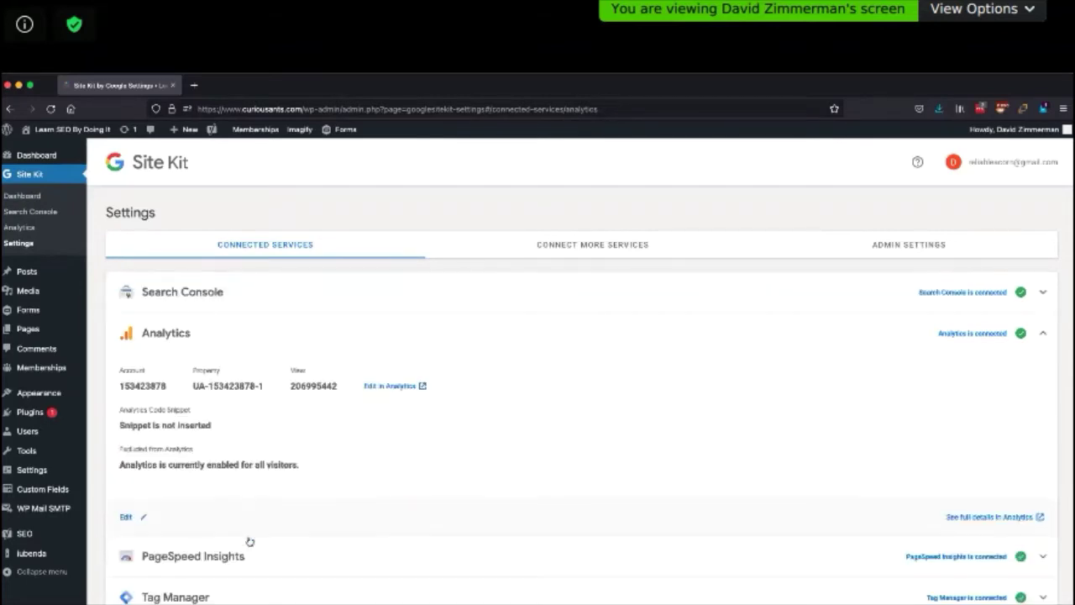
Compare the code snippet status of Tag Manager with that of Analytics among the connected services.
left_click(21, 243)
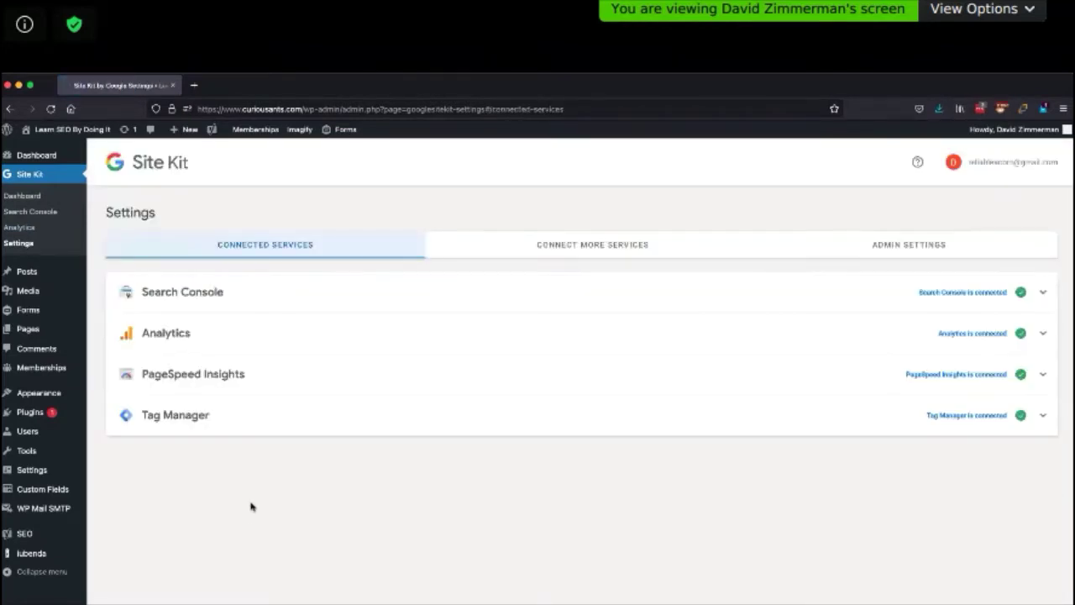
left_click(1043, 417)
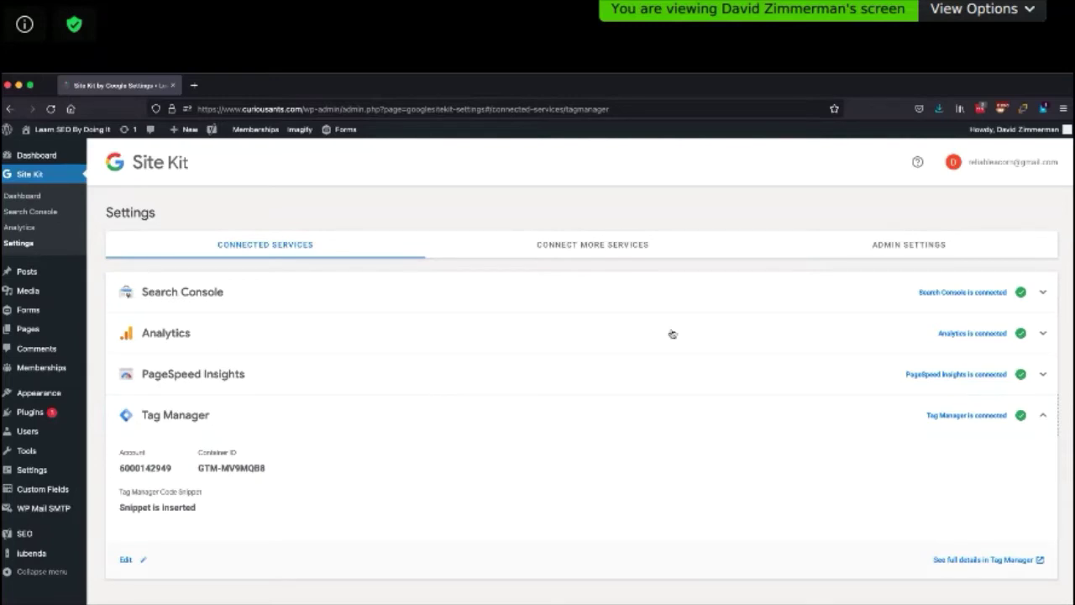
left_click(1044, 335)
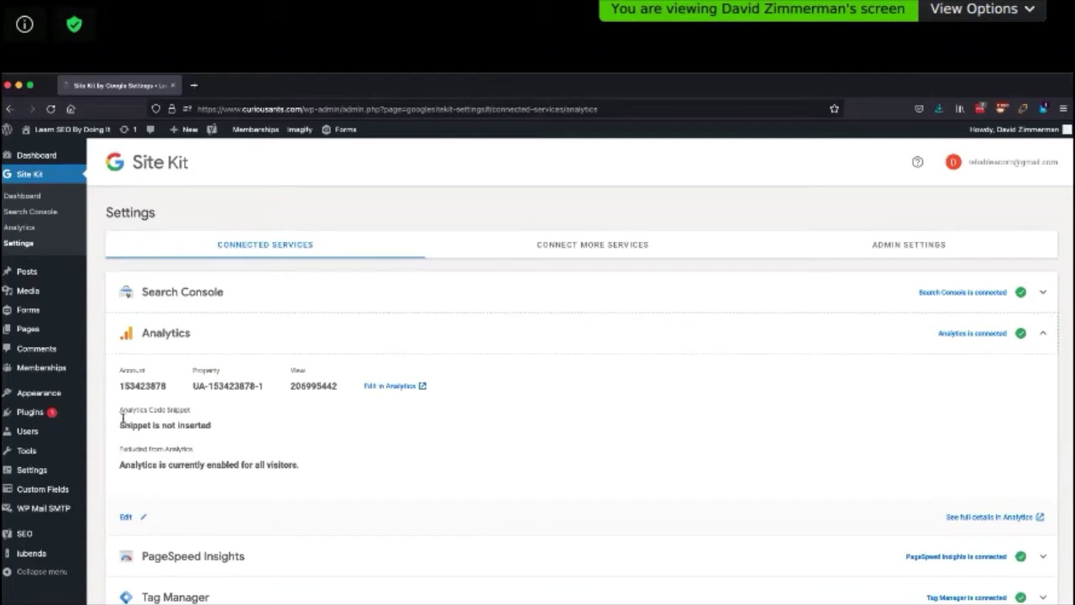
left_click_drag(119, 425, 216, 429)
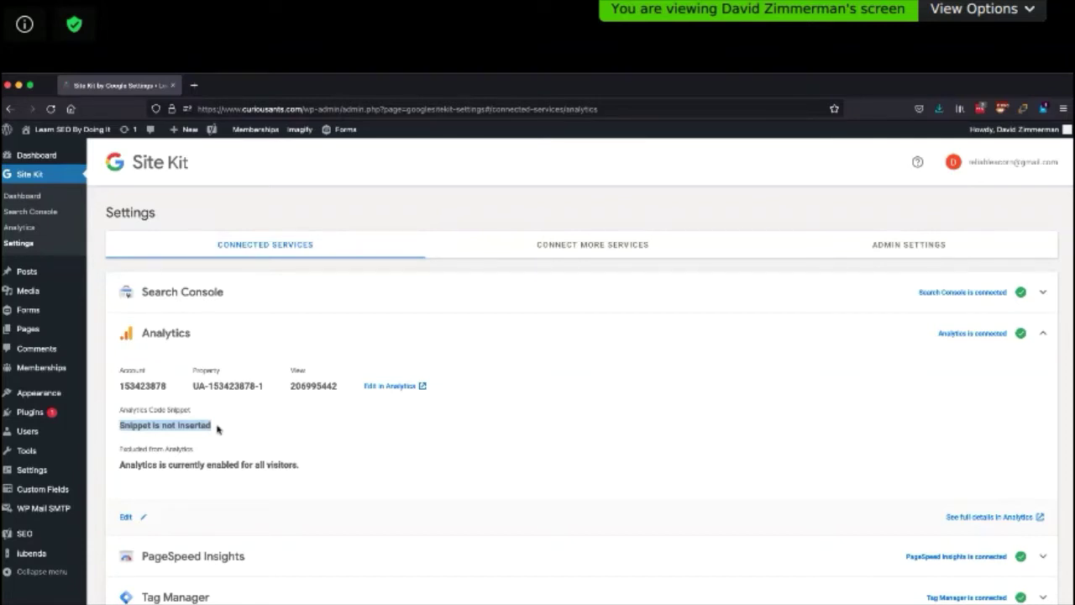
Try letting Site Kit place the Universal Analytics code, switch the option off again and cancel the Analytics edit.
left_click(126, 516)
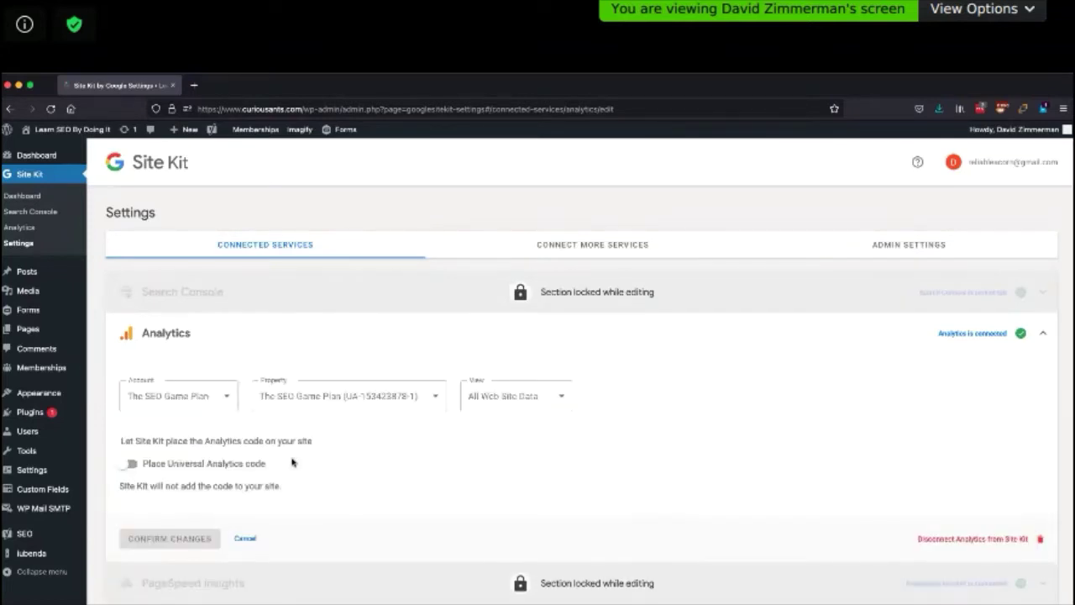
scroll(252, 471, "down", 1)
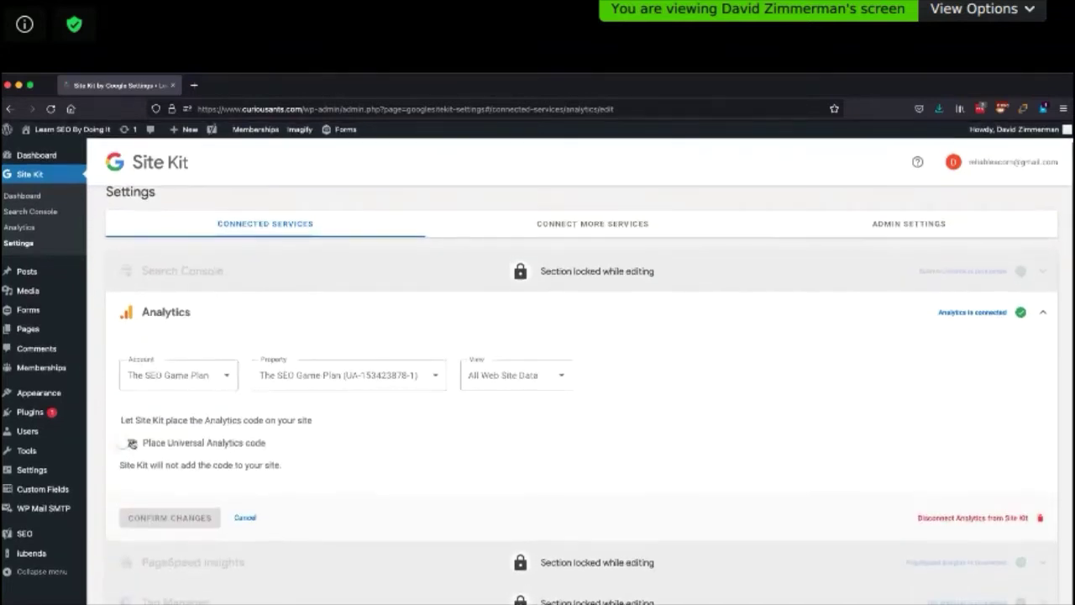
left_click(131, 443)
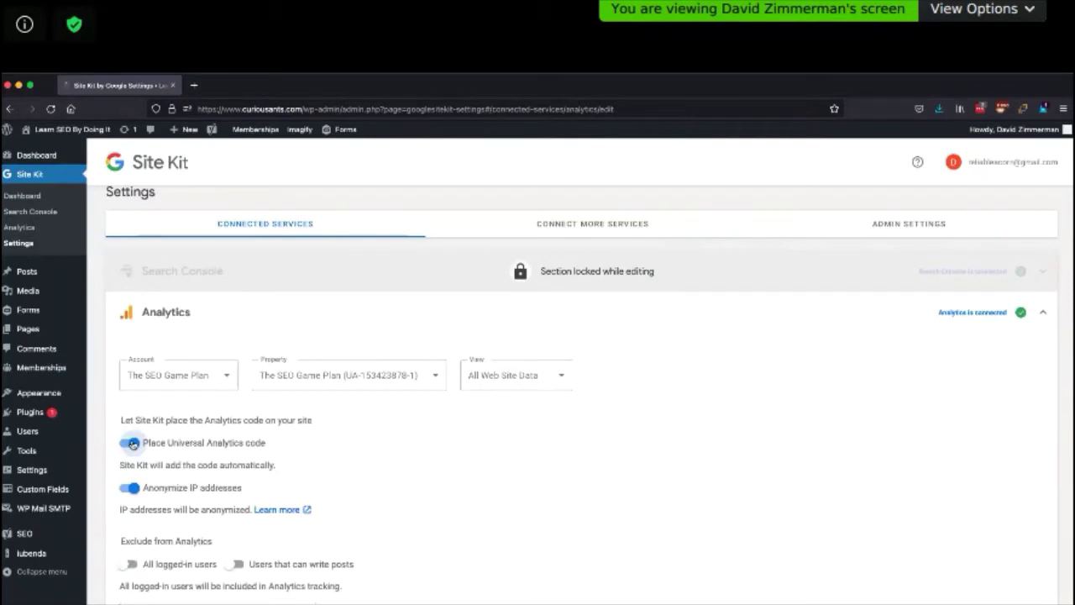
left_click(131, 443)
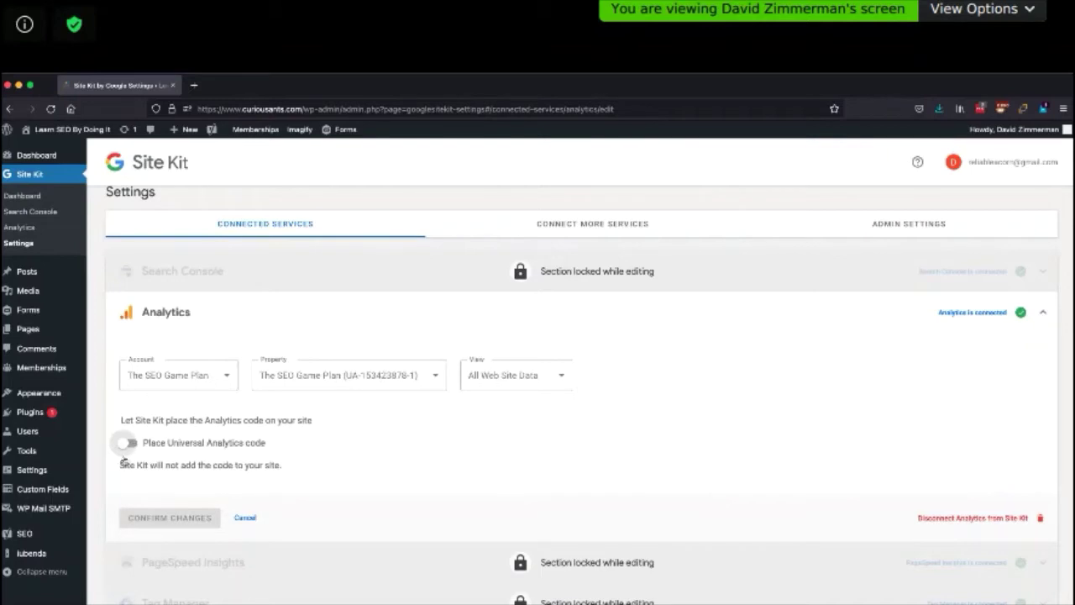
left_click_drag(120, 465, 304, 474)
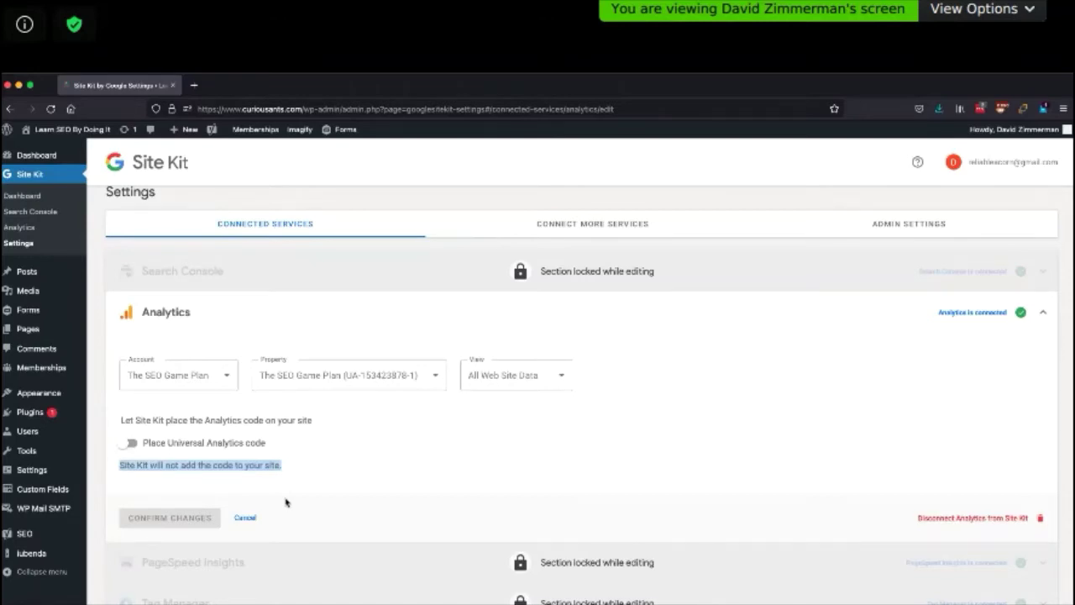
left_click(249, 518)
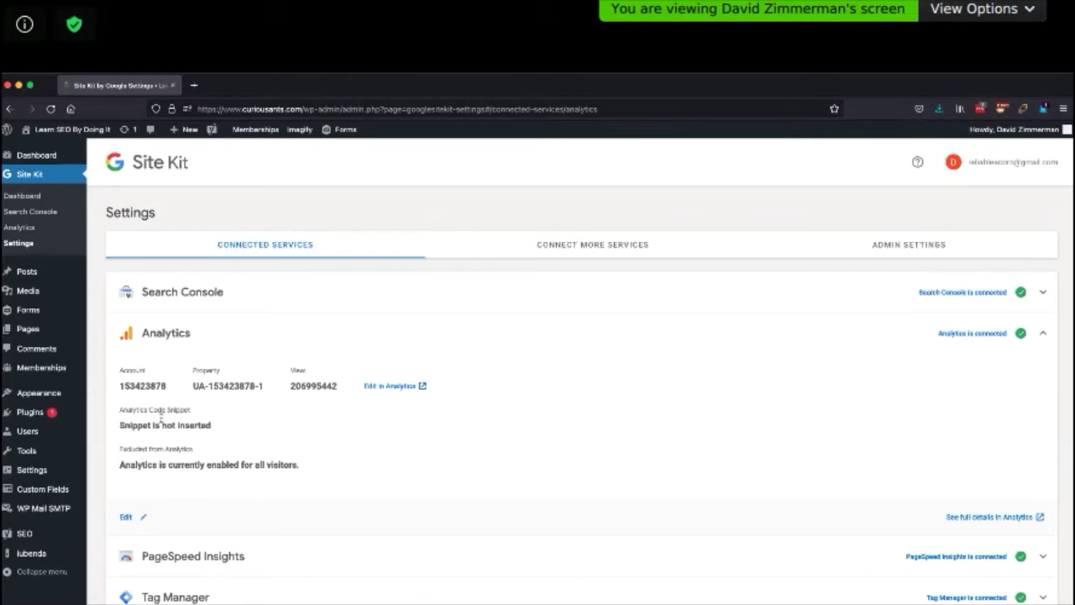
Review the Site Kit dashboard from traffic and search funnel to page speed, comparing the lab and field data.
left_click(27, 195)
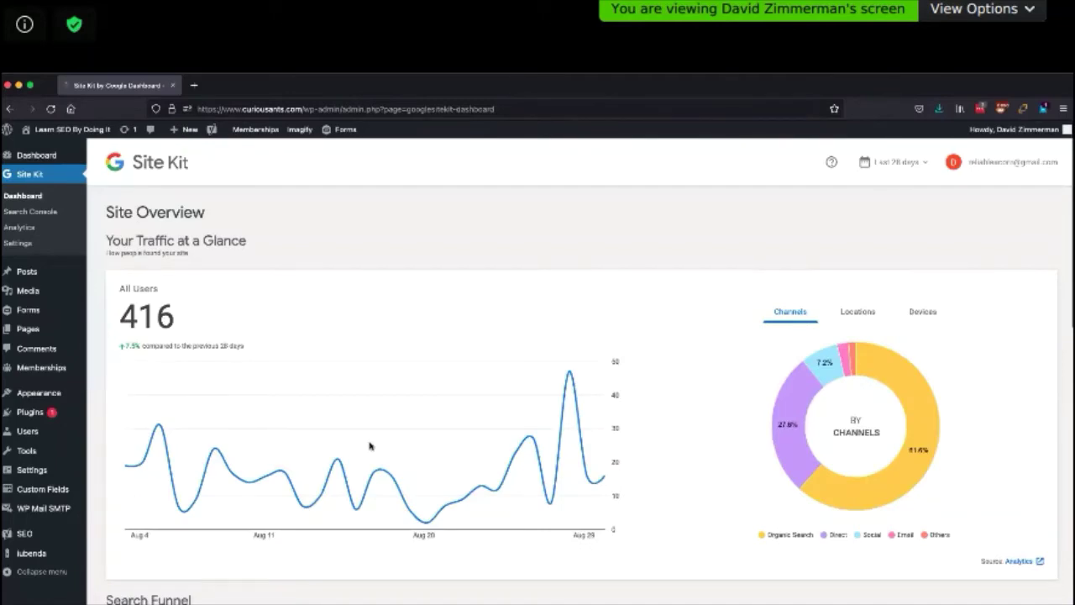
scroll(457, 424, "down", 3)
scroll(492, 425, "down", 4)
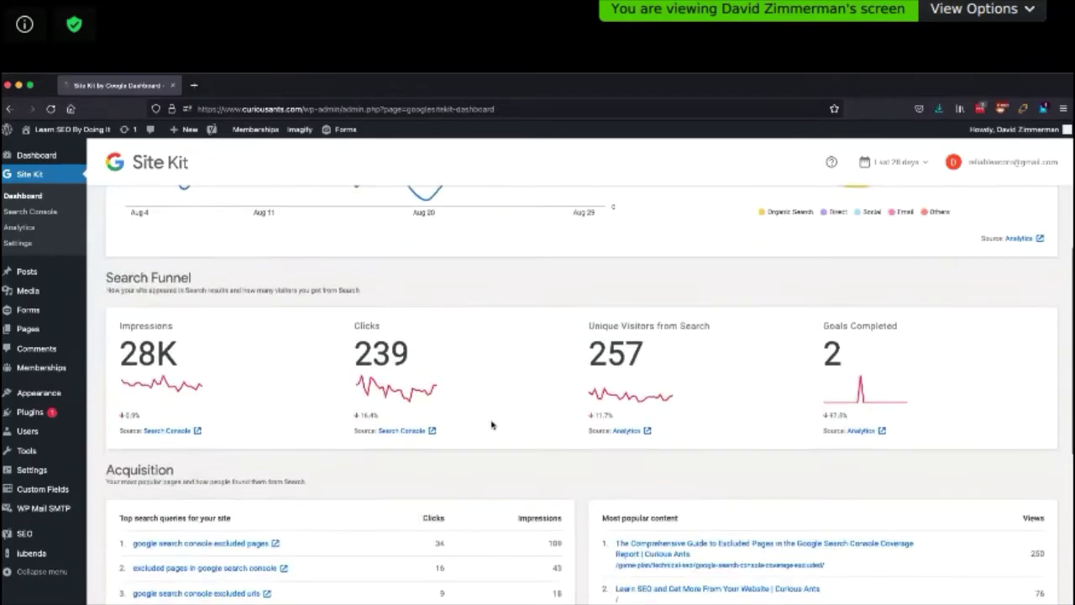
scroll(493, 424, "down", 10)
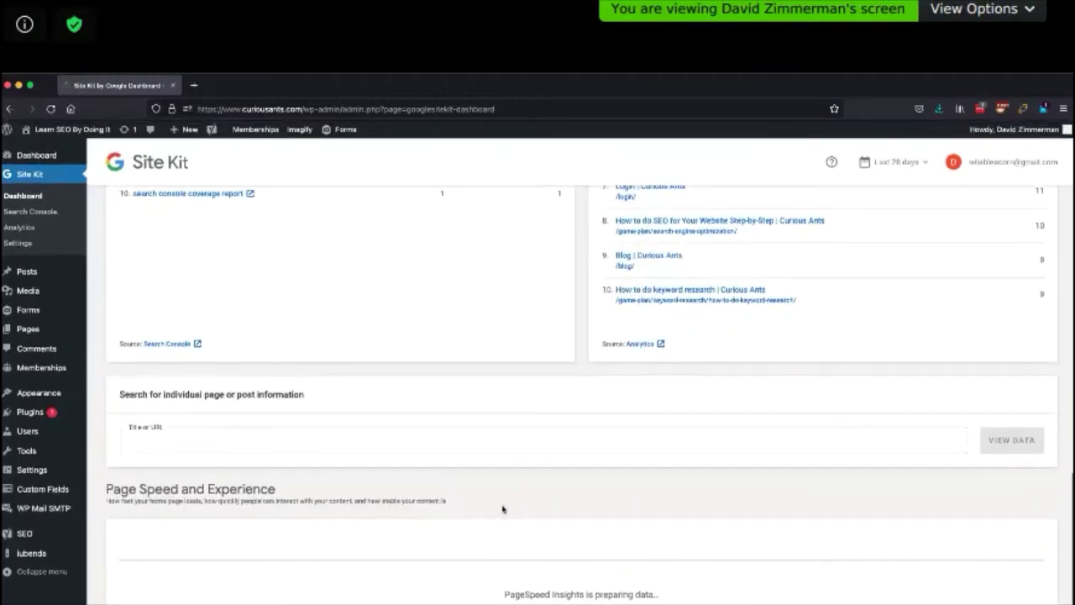
scroll(441, 516, "down", 5)
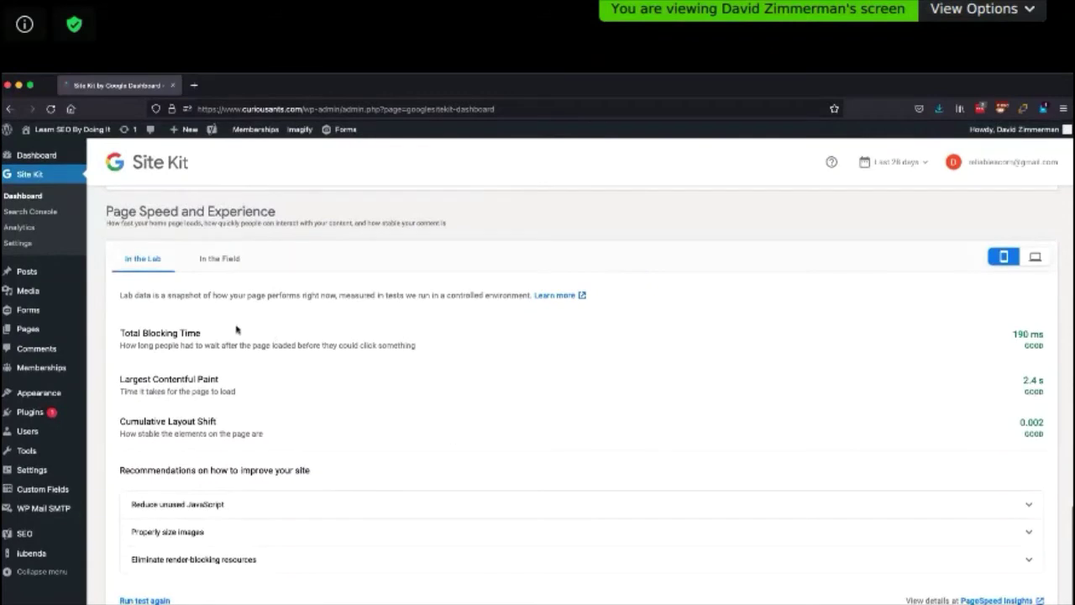
left_click(232, 267)
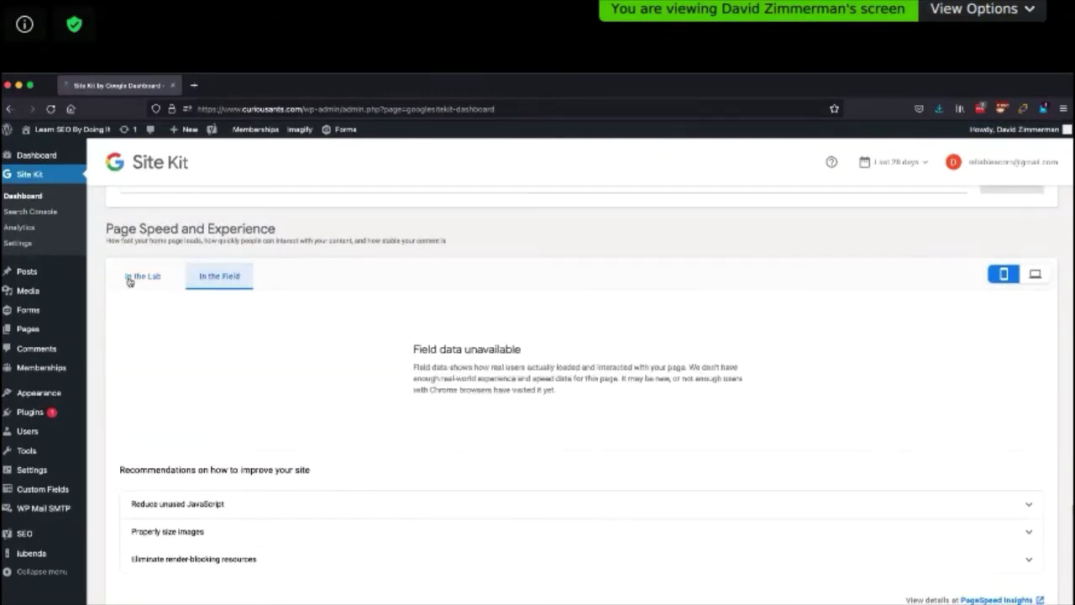
left_click(142, 292)
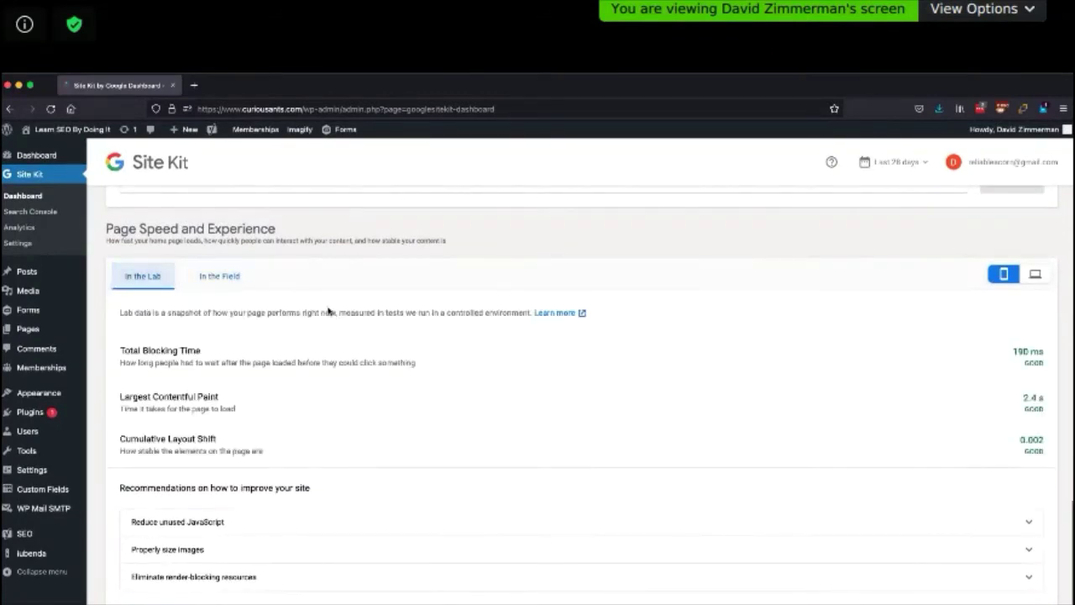
scroll(328, 311, "up", 5)
scroll(341, 311, "up", 3)
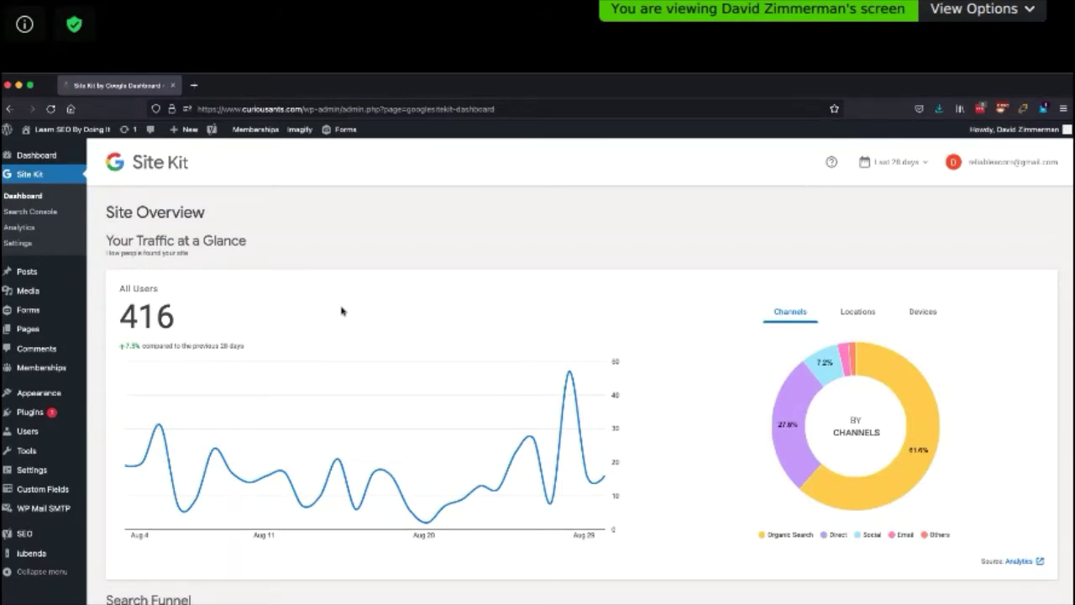
Return to the Site Kit settings and inspect the Analytics account, property and code placement options without changing them.
left_click(27, 244)
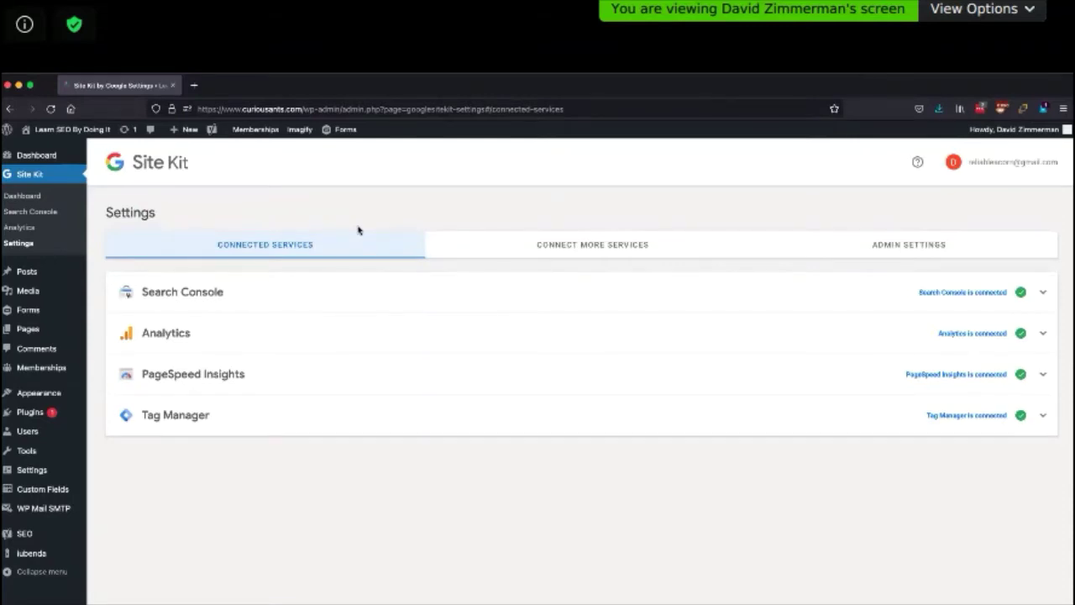
left_click(179, 336)
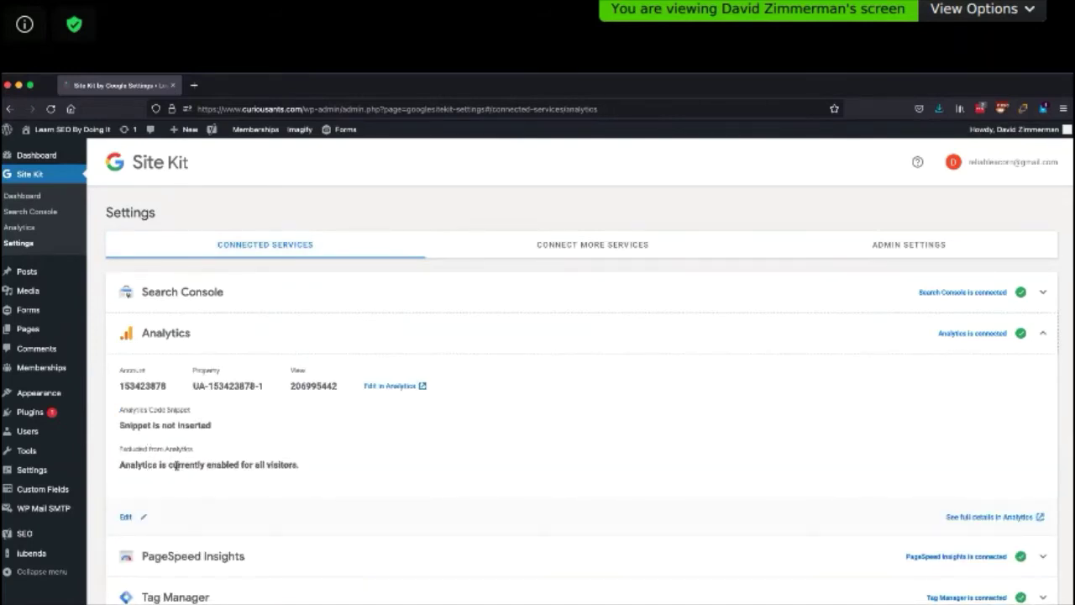
left_click(143, 518)
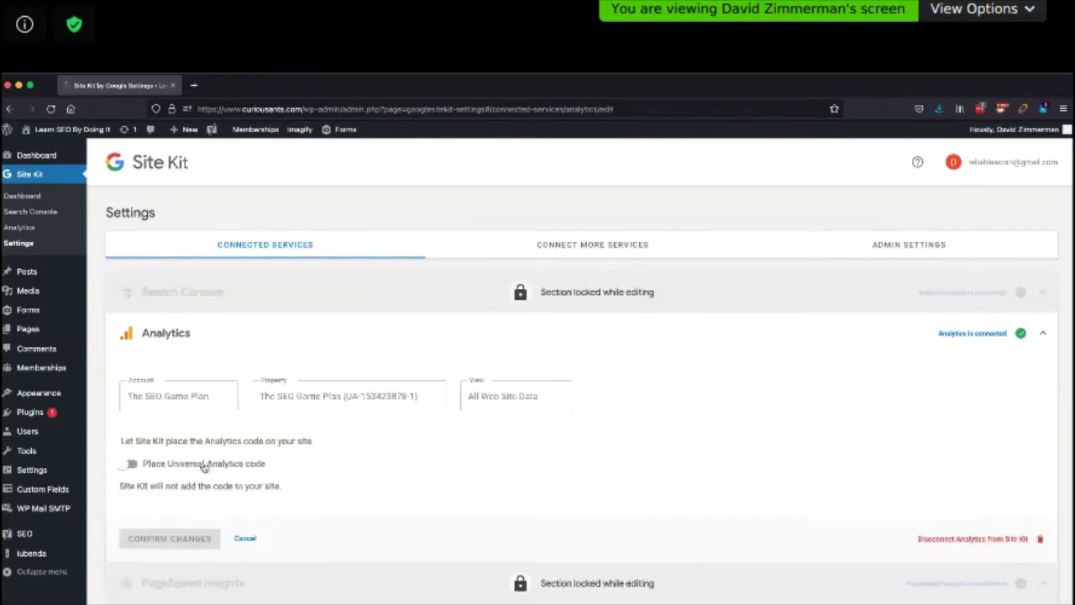
left_click(248, 539)
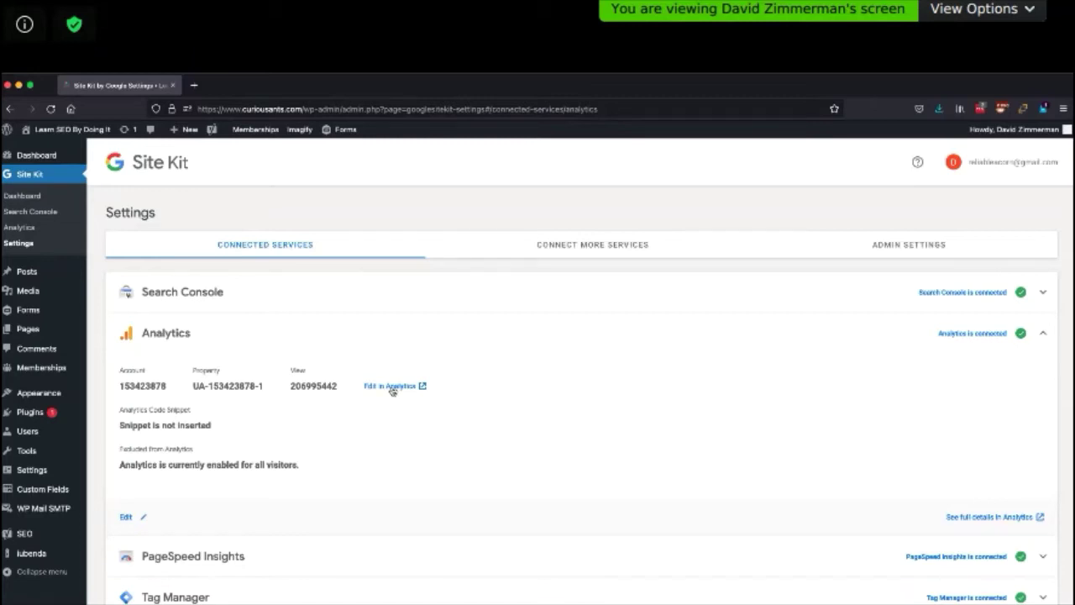
Examine which views are available for the connected Analytics property, keeping All Web Site Data and cancelling the edit.
left_click(126, 517)
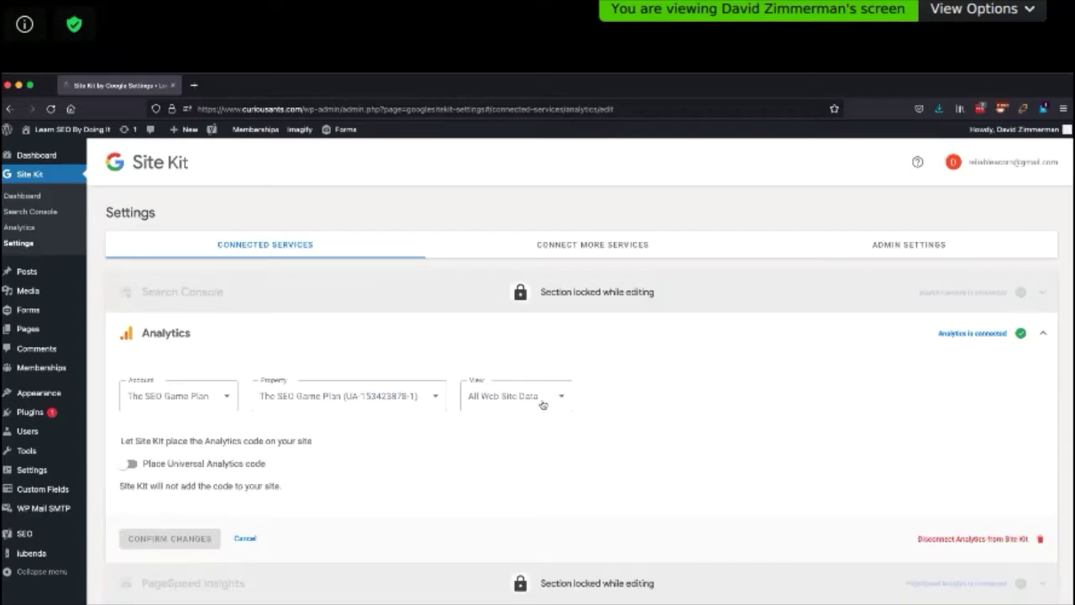
left_click(551, 396)
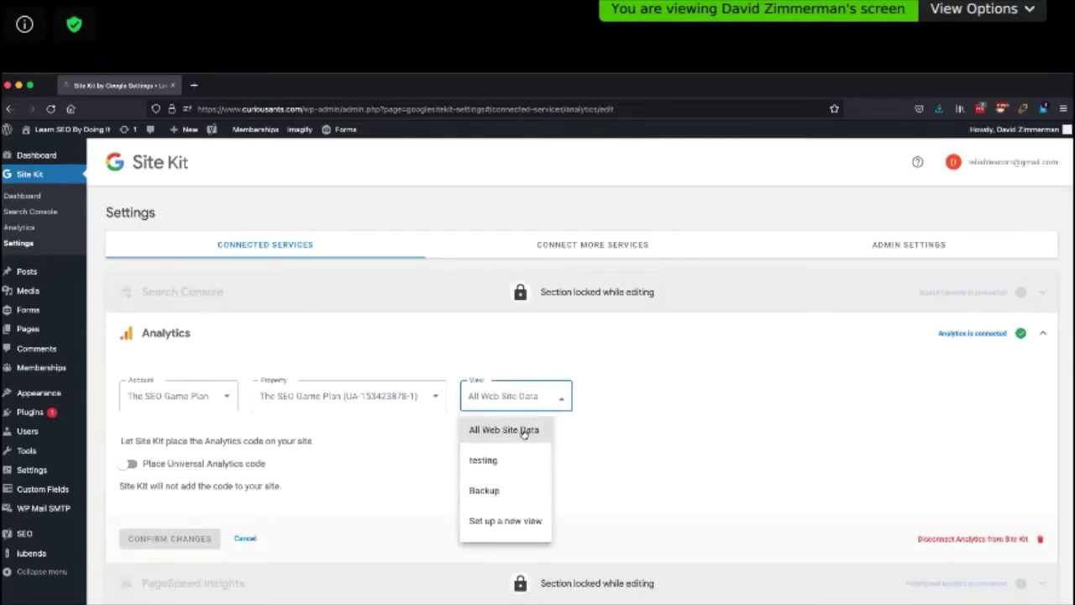
left_click(671, 440)
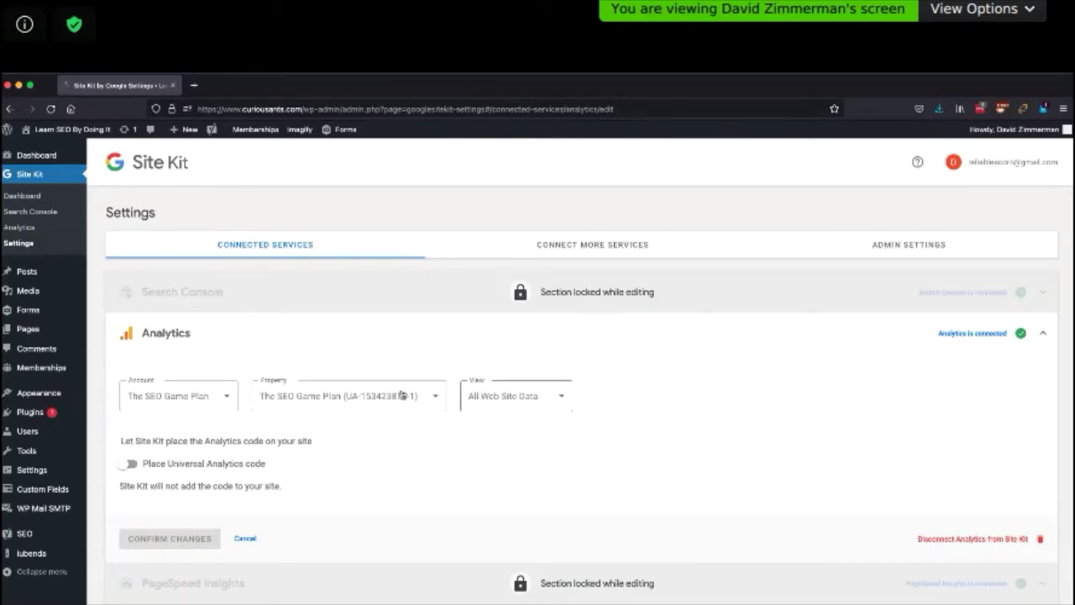
left_click(530, 401)
left_click(530, 401)
left_click(548, 401)
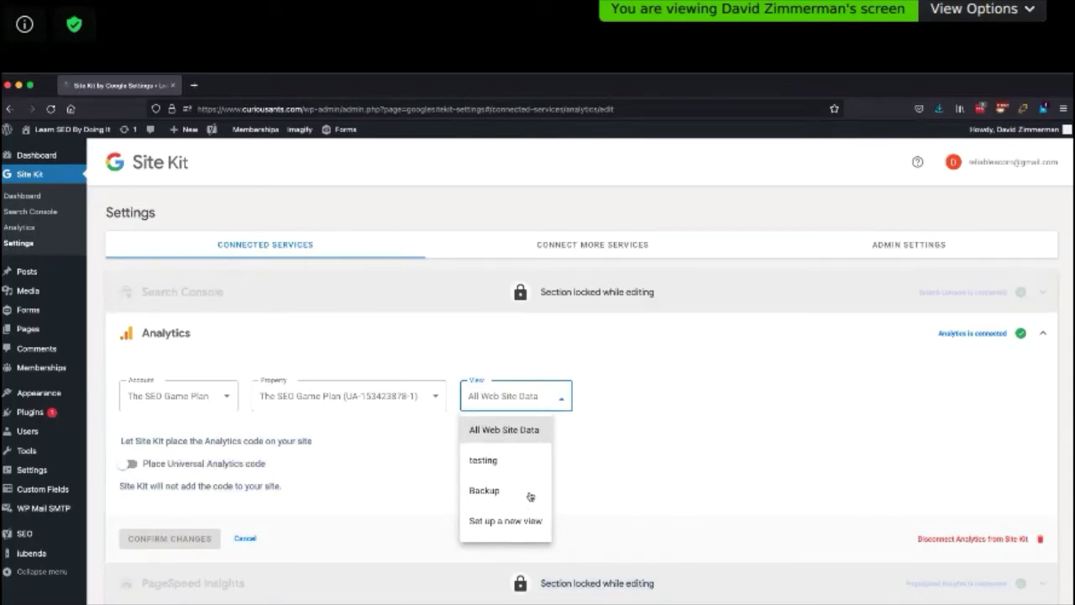
left_click(667, 407)
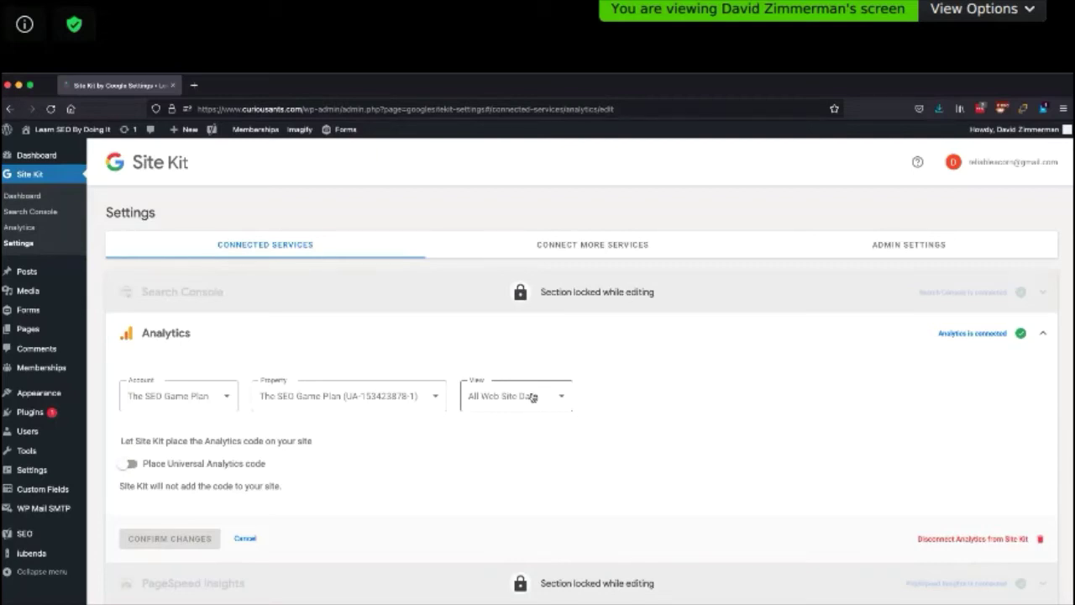
left_click(532, 397)
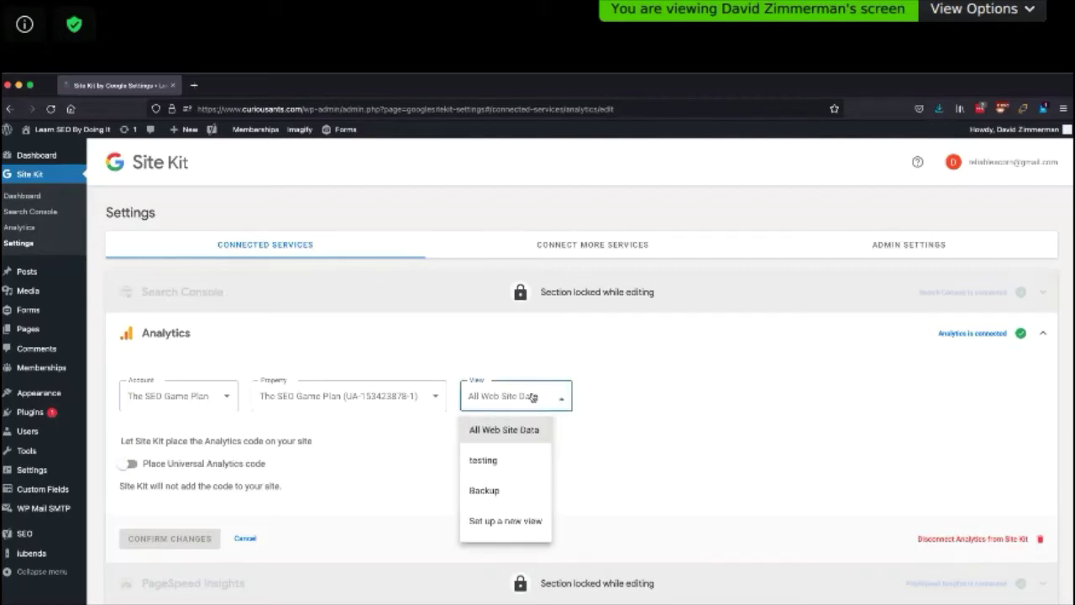
left_click(765, 390)
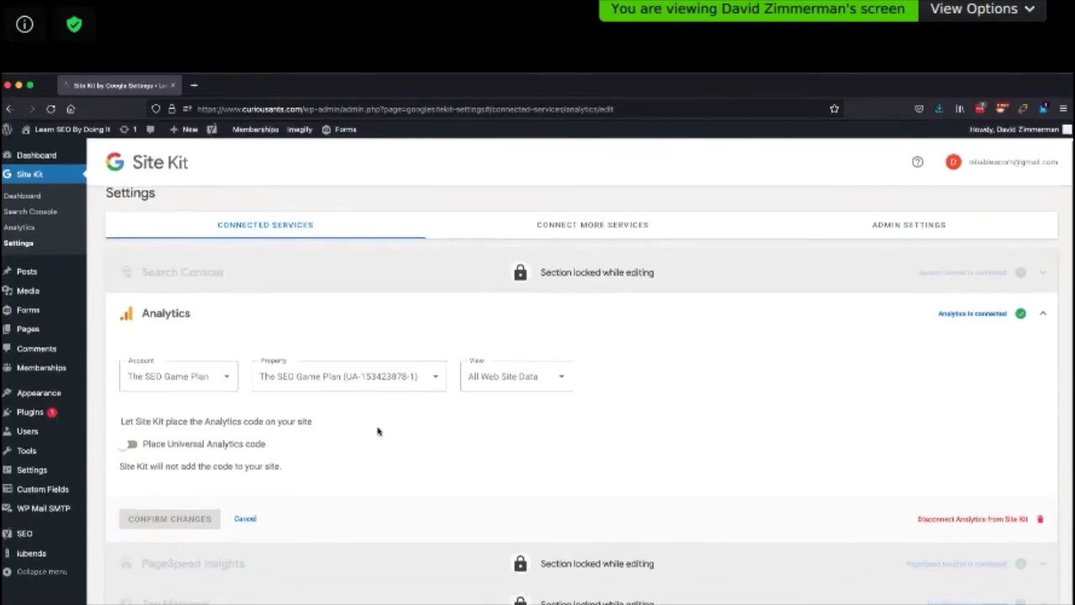
scroll(499, 463, "down", 1)
left_click(245, 518)
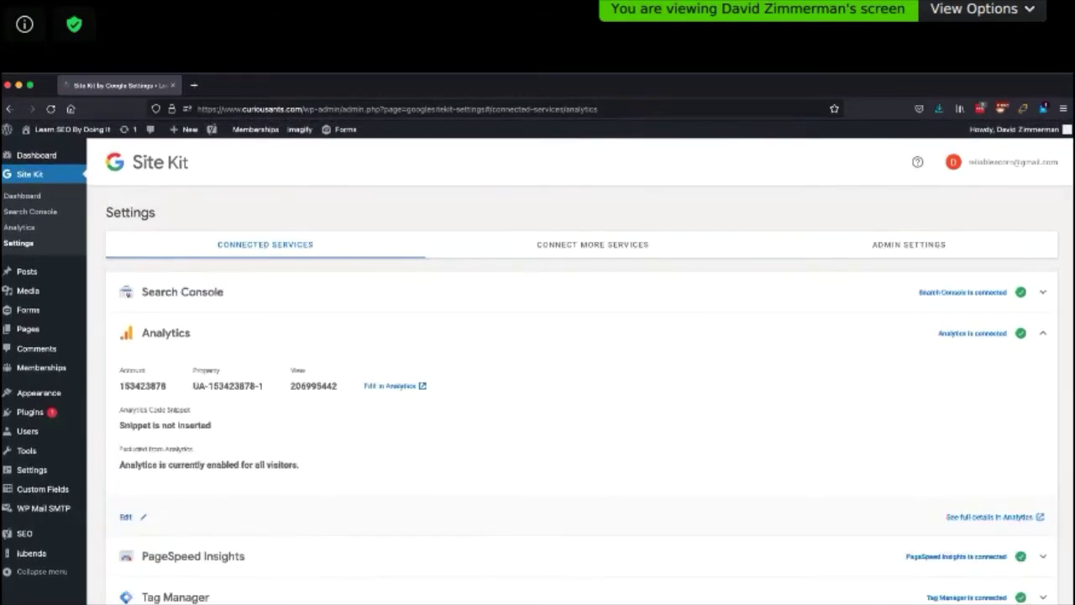
Show the connection details of PageSpeed Insights.
left_click(272, 557)
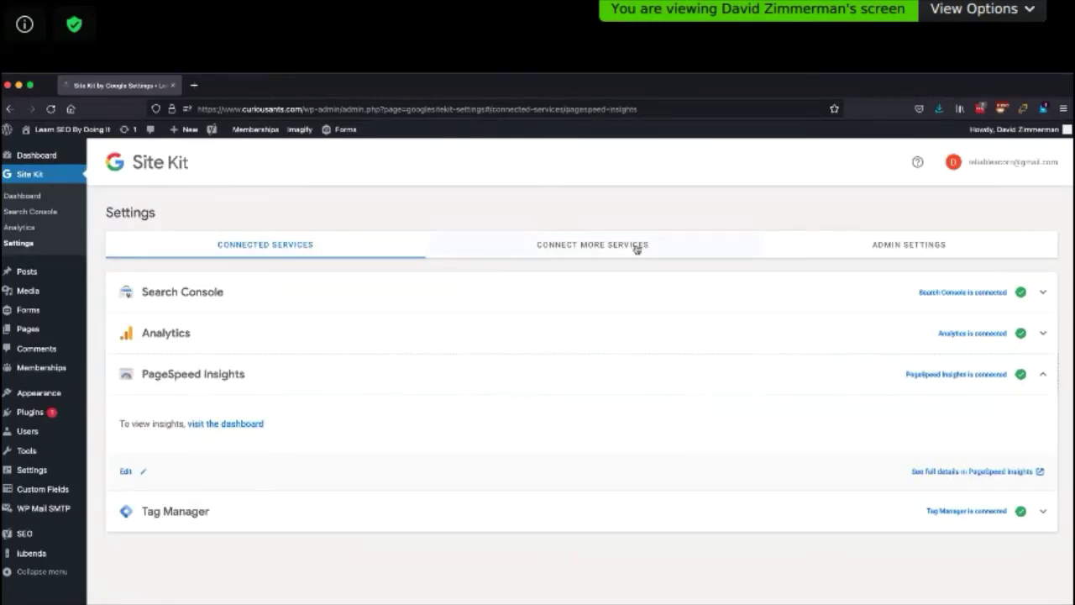
Check the connected property in the Search Console service details and collapse them again.
left_click(257, 291)
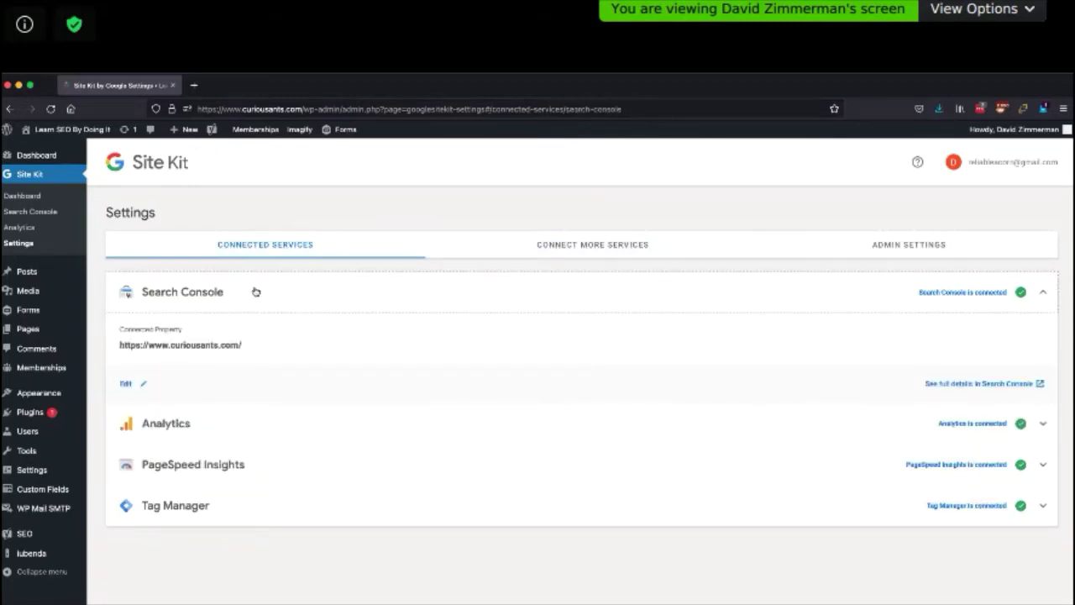
left_click(261, 300)
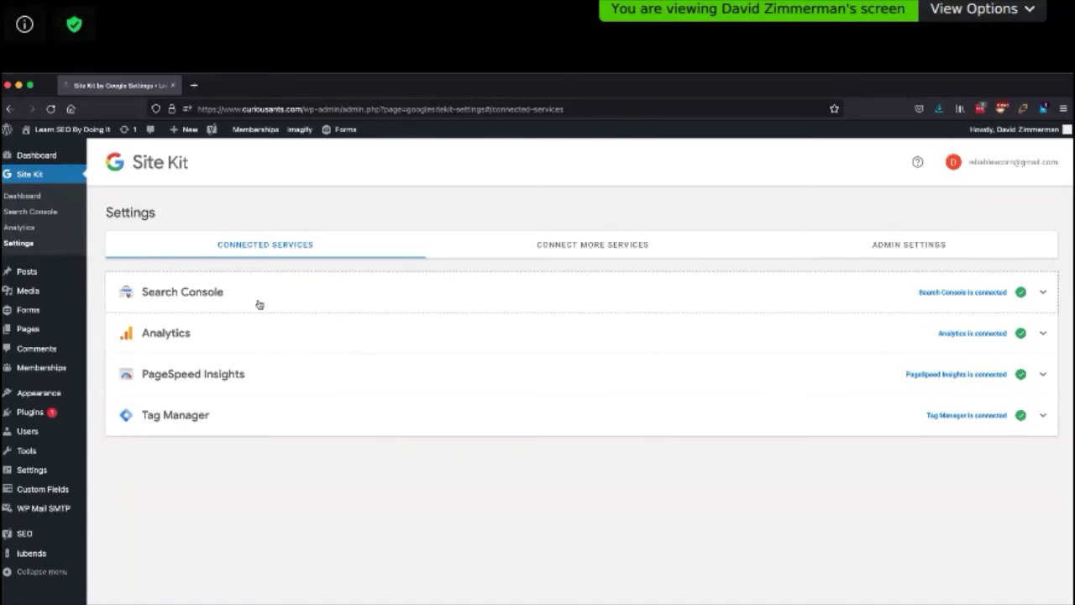
Open the connected view in Google Analytics from Site Kit's Analytics details and show the Acquisition Channels report for all traffic.
left_click(213, 339)
left_click(392, 385)
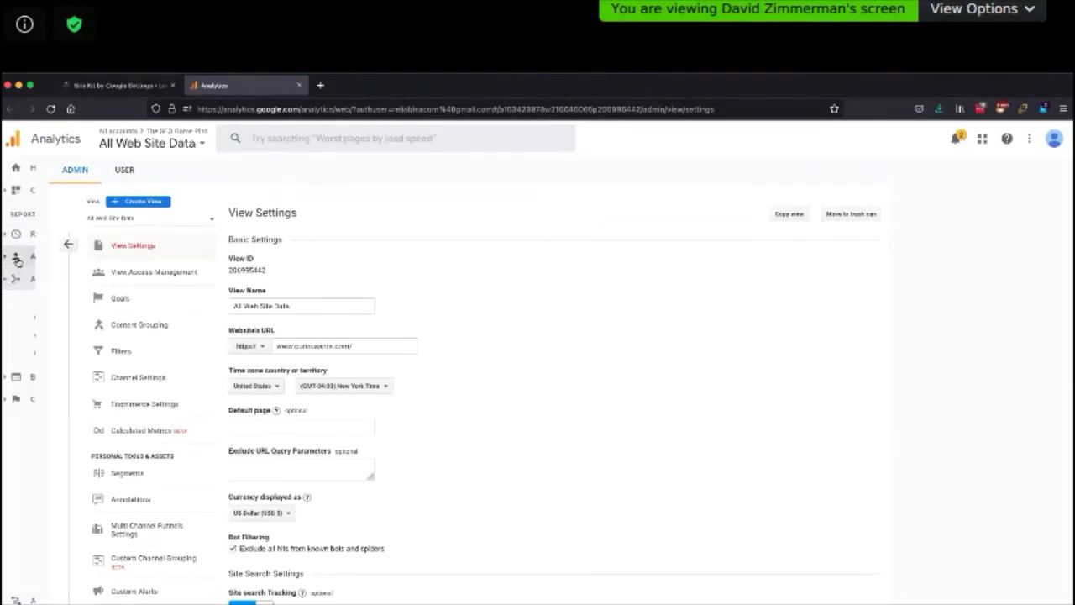
left_click(16, 260)
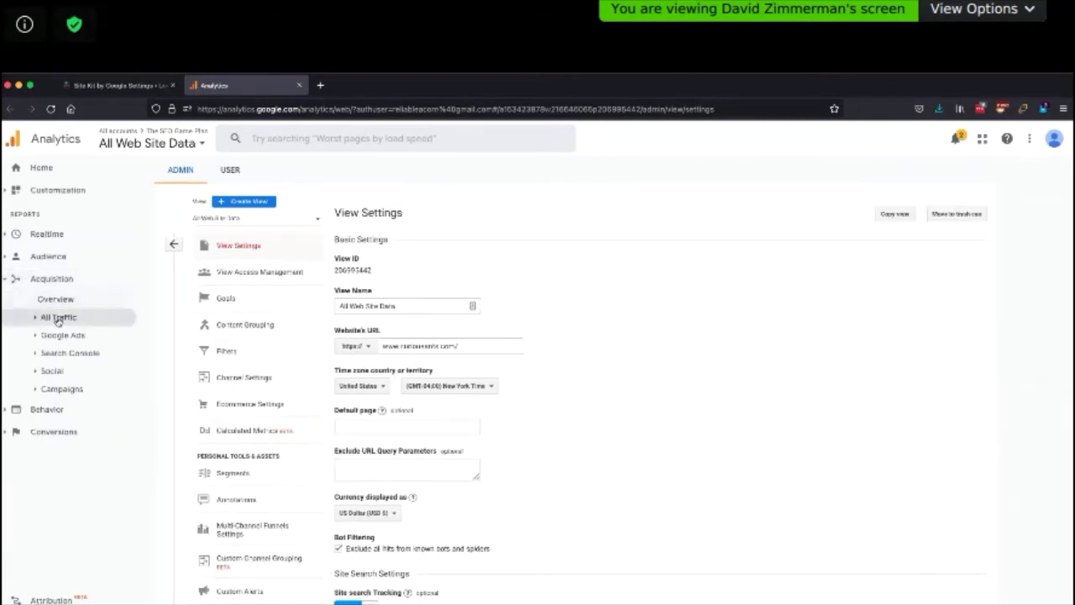
left_click(58, 318)
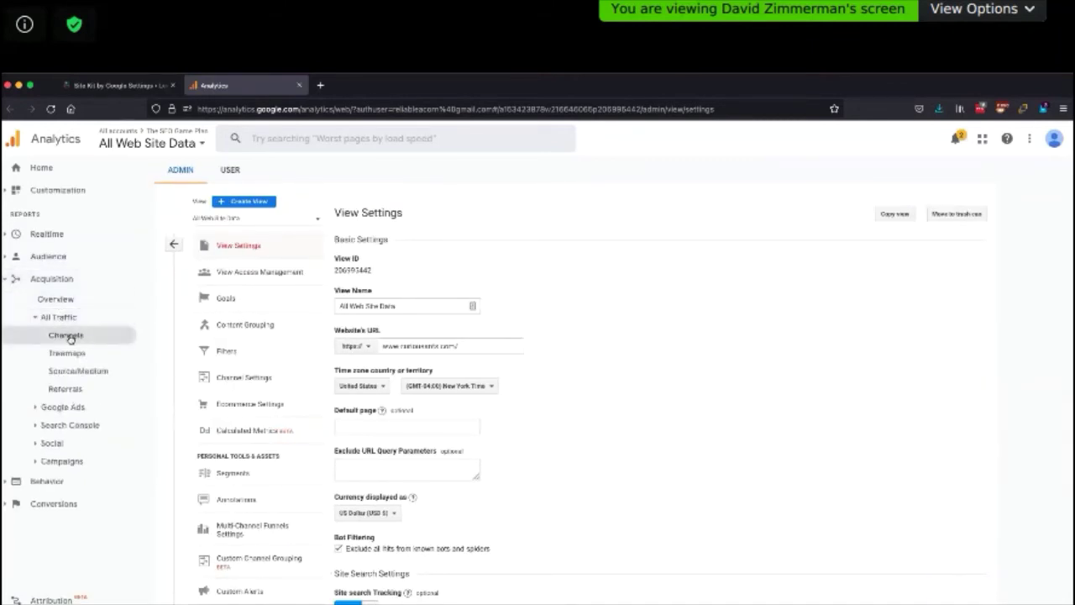
left_click(67, 335)
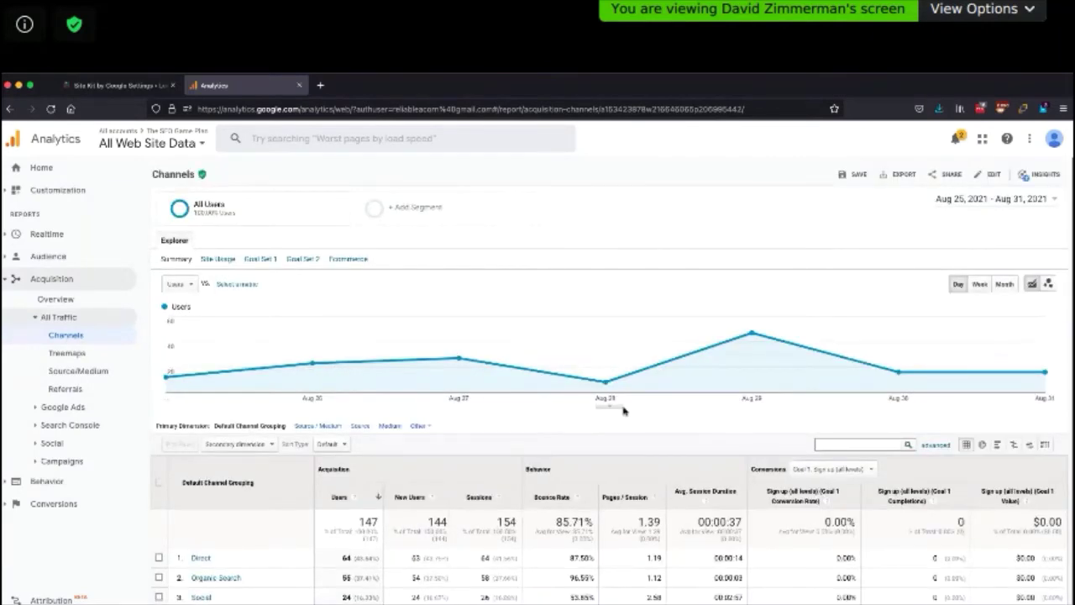
Set the Channels report's date range to the single day Sep 1, 2021.
left_click(997, 201)
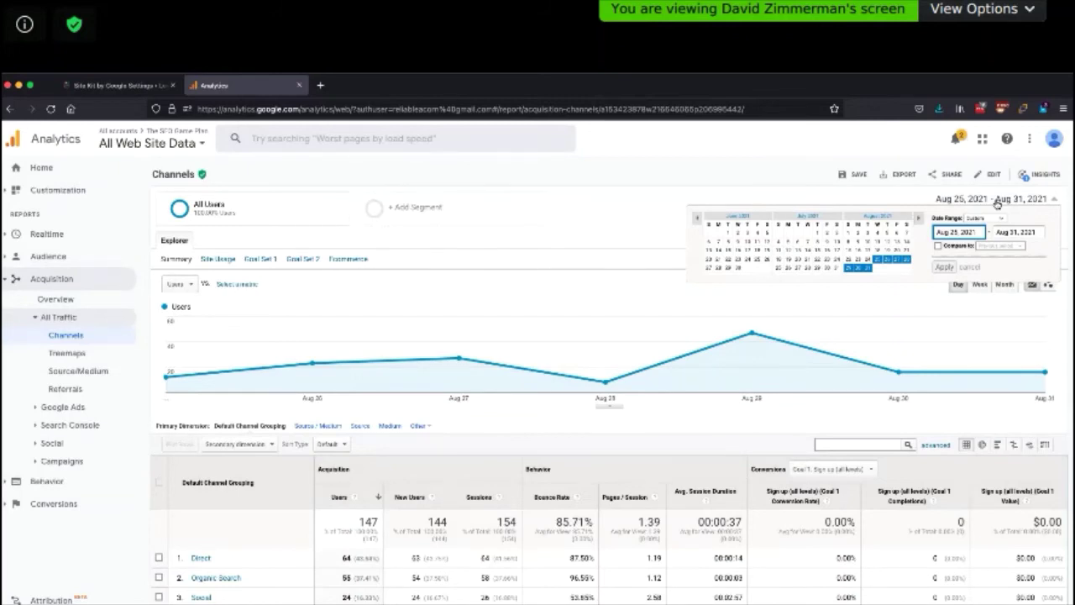
left_click(918, 219)
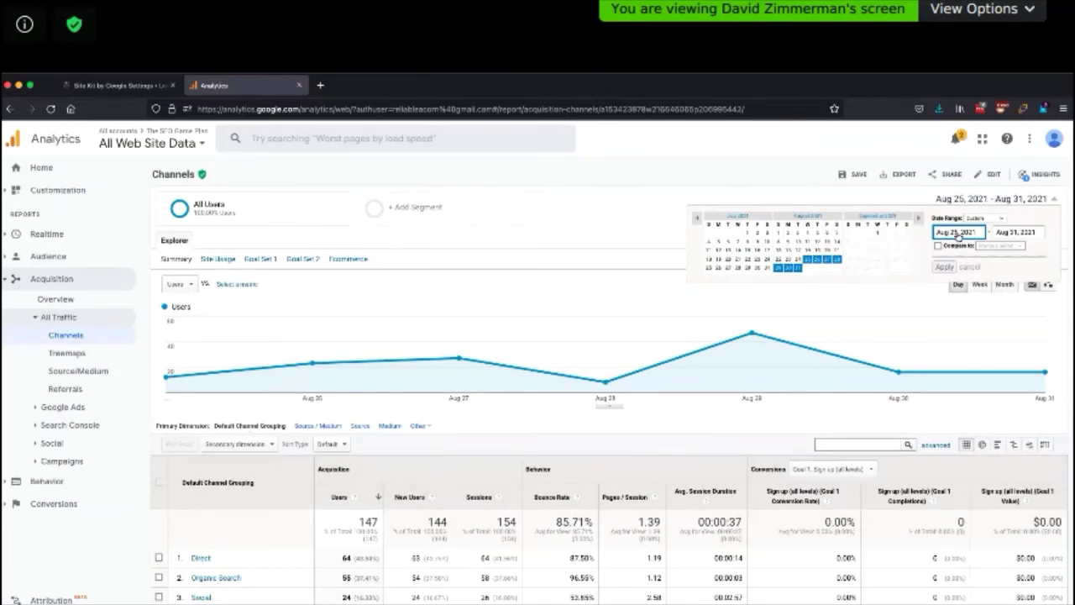
left_click(877, 232)
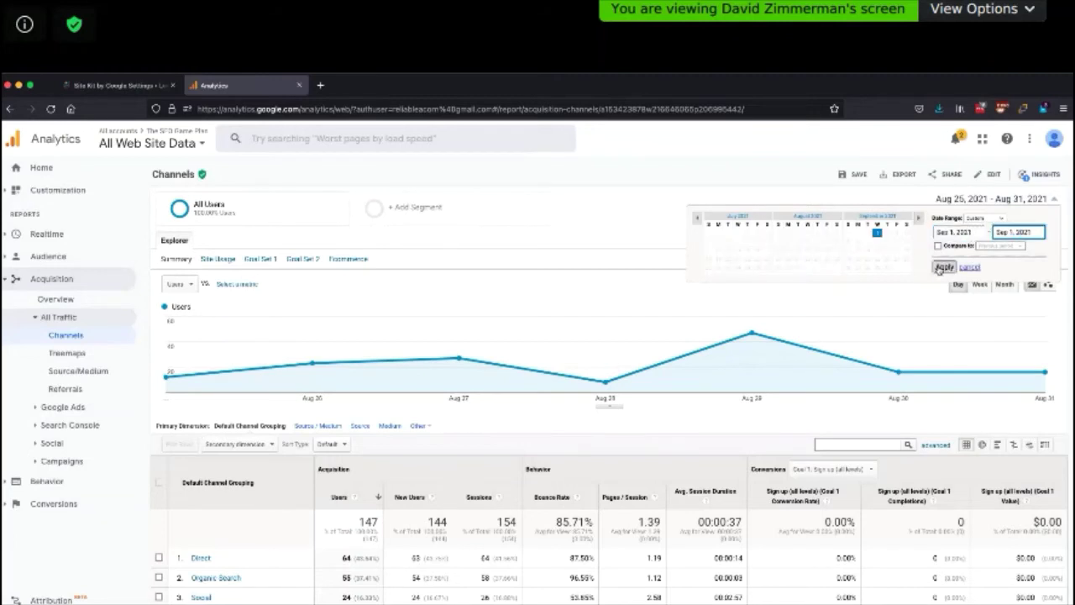
left_click(943, 267)
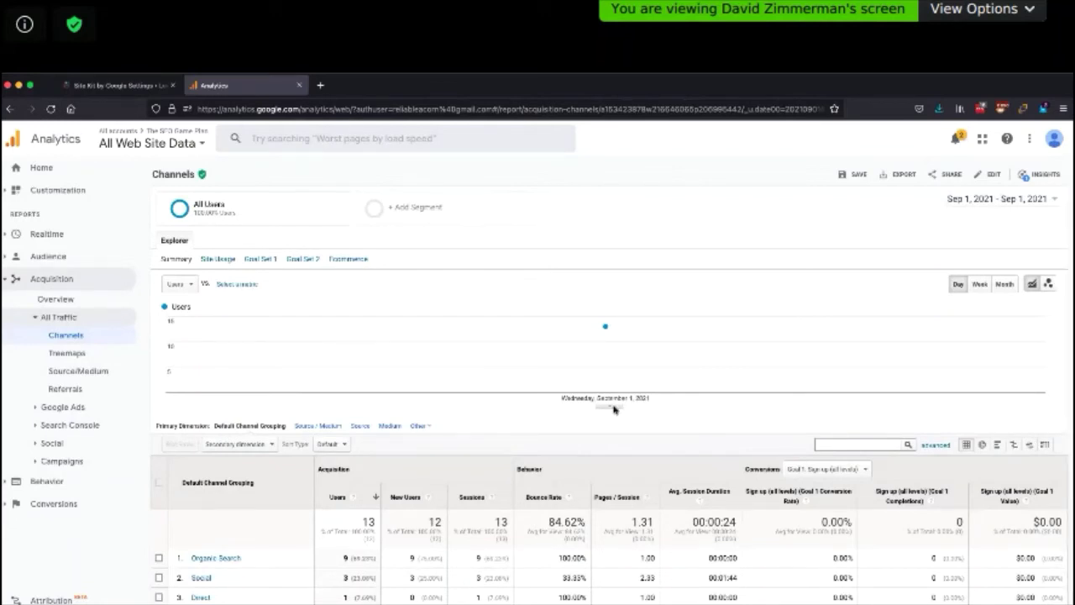
Add a shared annotation reading "Today is a good day!" for Sep 1, 2021 below the users chart.
left_click(614, 410)
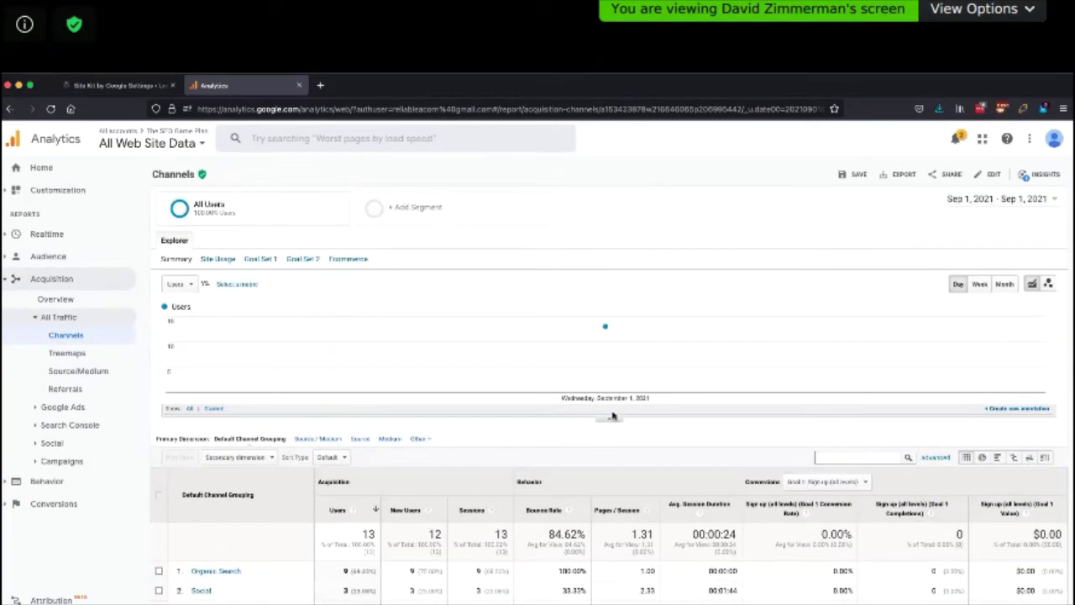
left_click(1014, 410)
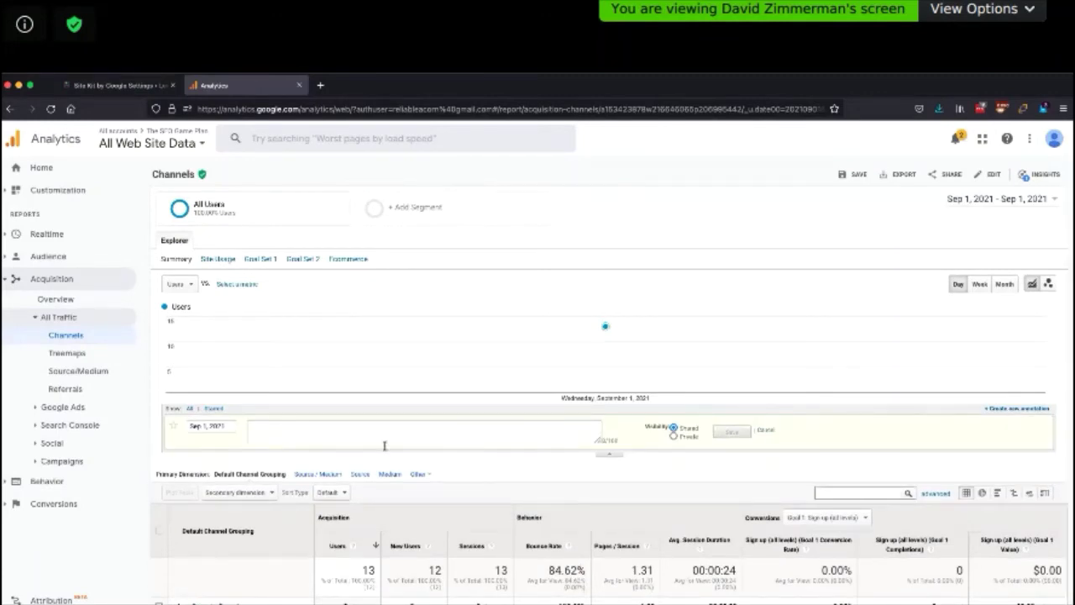
left_click(339, 441)
type("Today is a good day!")
left_click(729, 431)
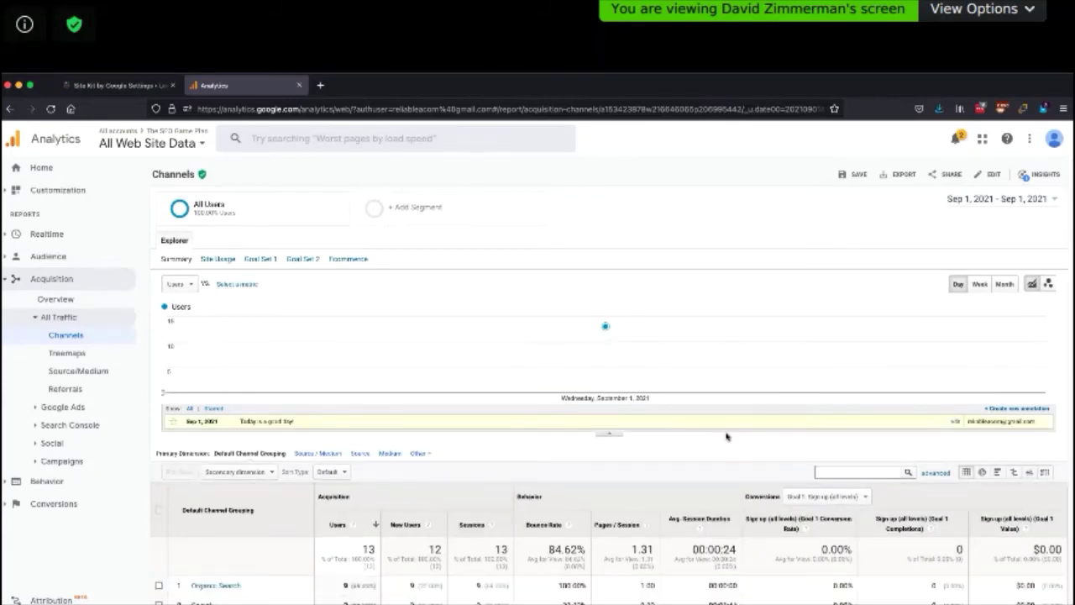
Set the Channels report's date range to Aug 1, 2021 - Sep 1, 2021.
left_click(1000, 203)
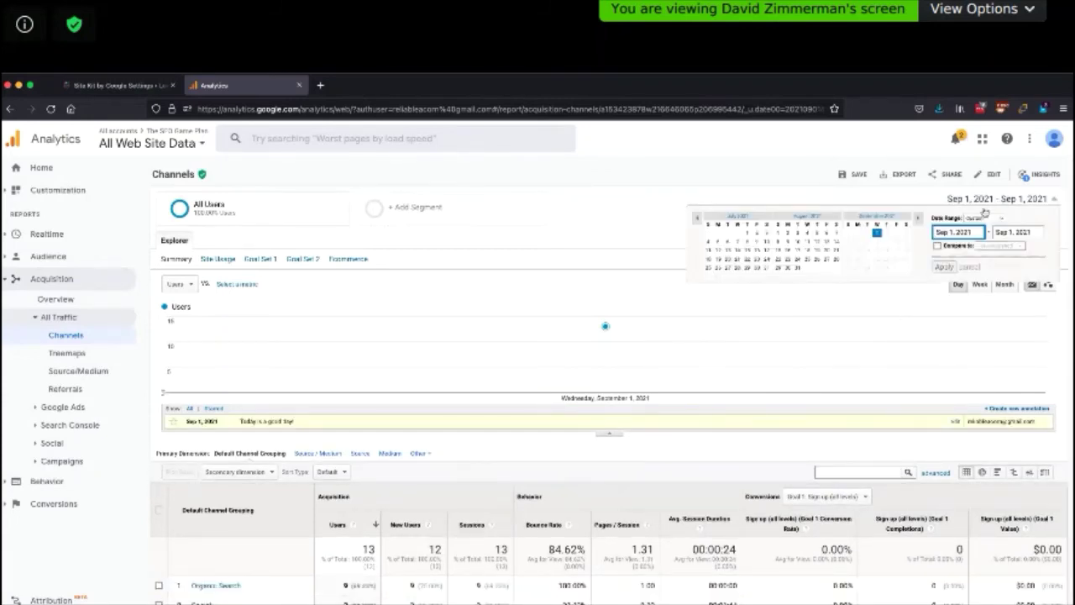
left_click(780, 235)
left_click(917, 220)
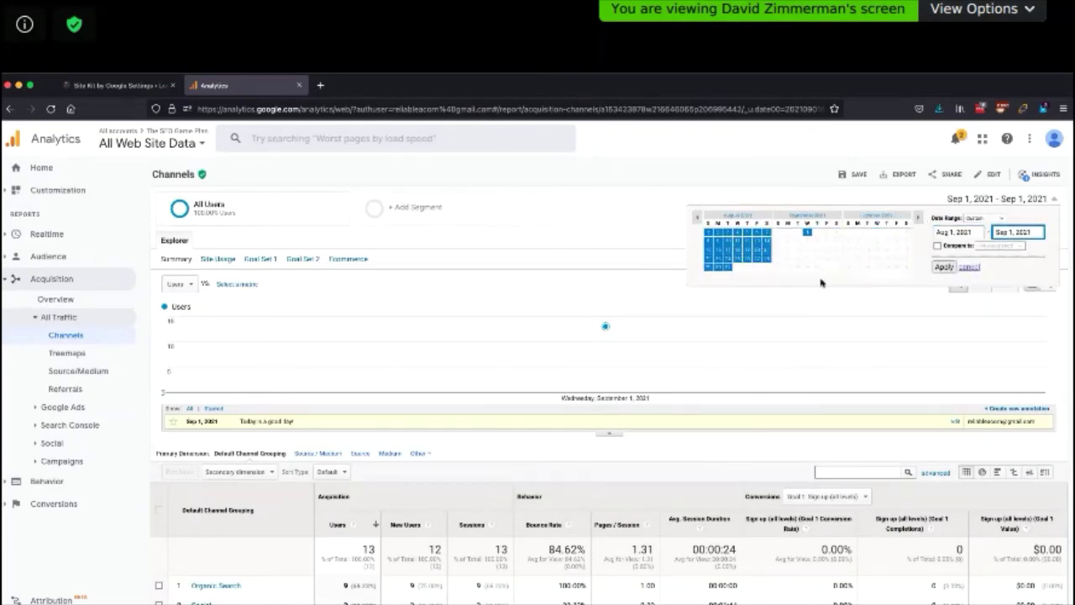
left_click(807, 233)
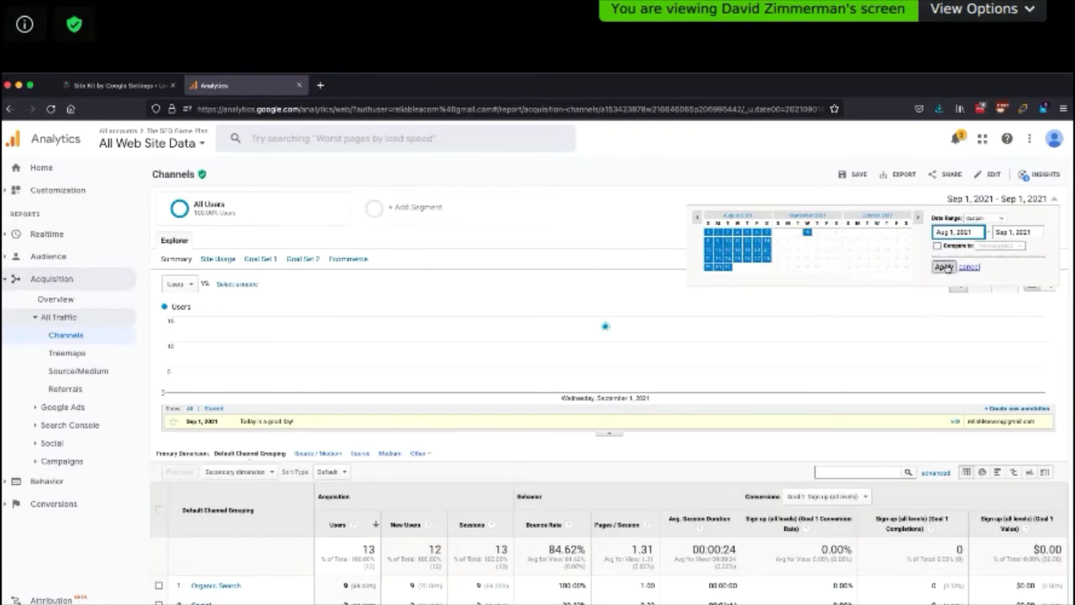
left_click(944, 267)
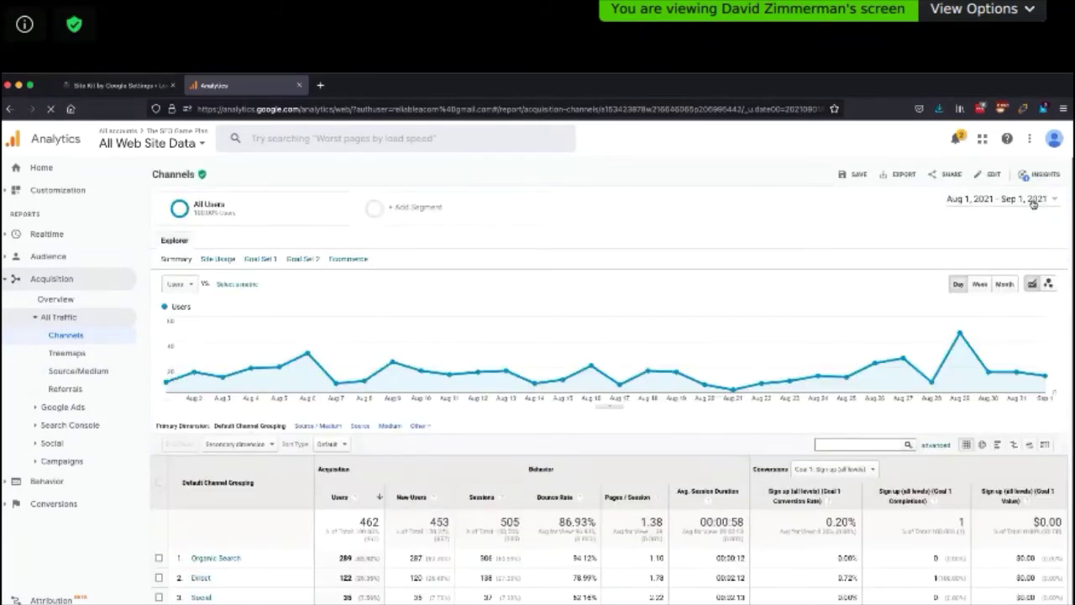
Add a shared annotation reading "Hello!" dated Aug 18, 2021 below the users chart.
left_click(609, 408)
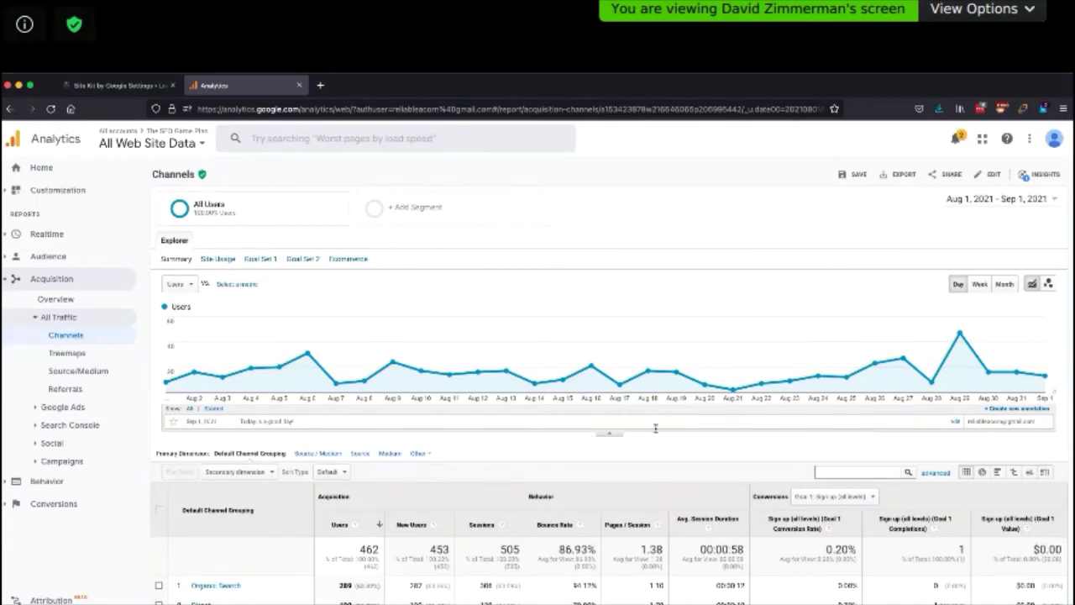
left_click(1026, 409)
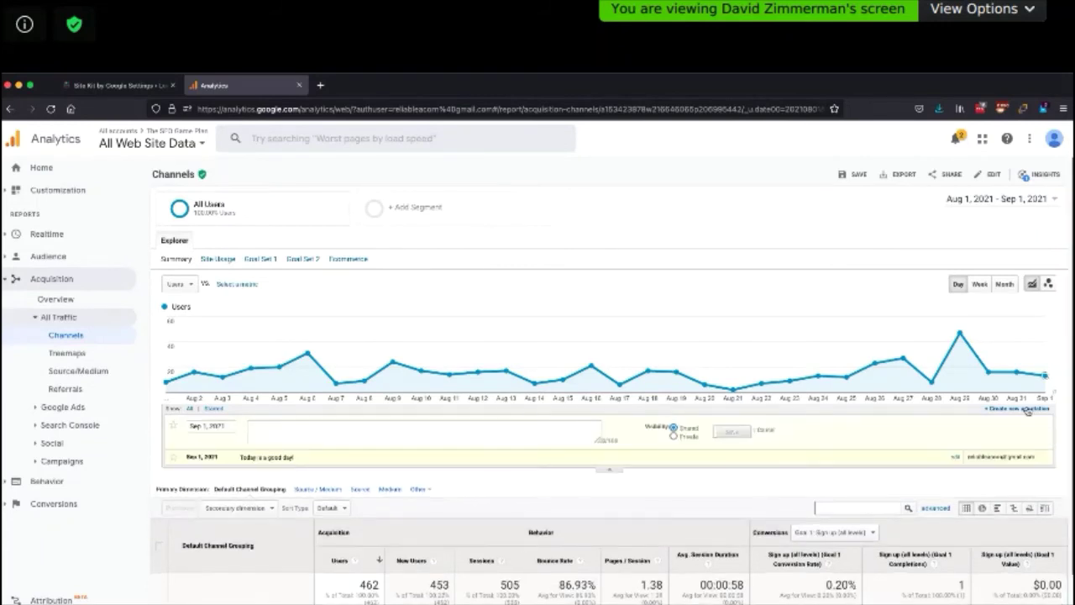
left_click(197, 426)
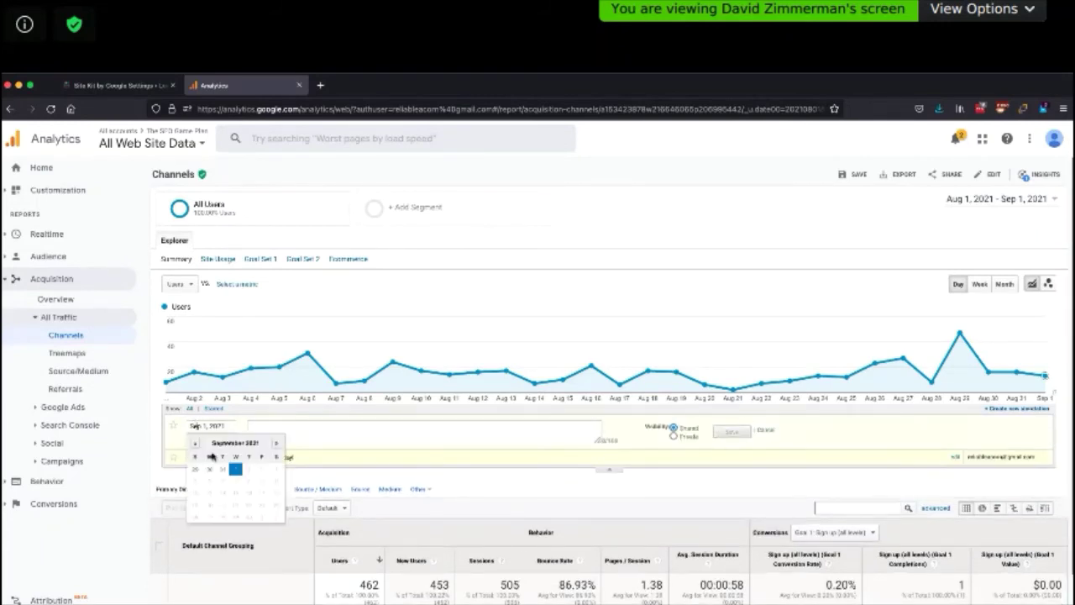
left_click(195, 443)
left_click(238, 494)
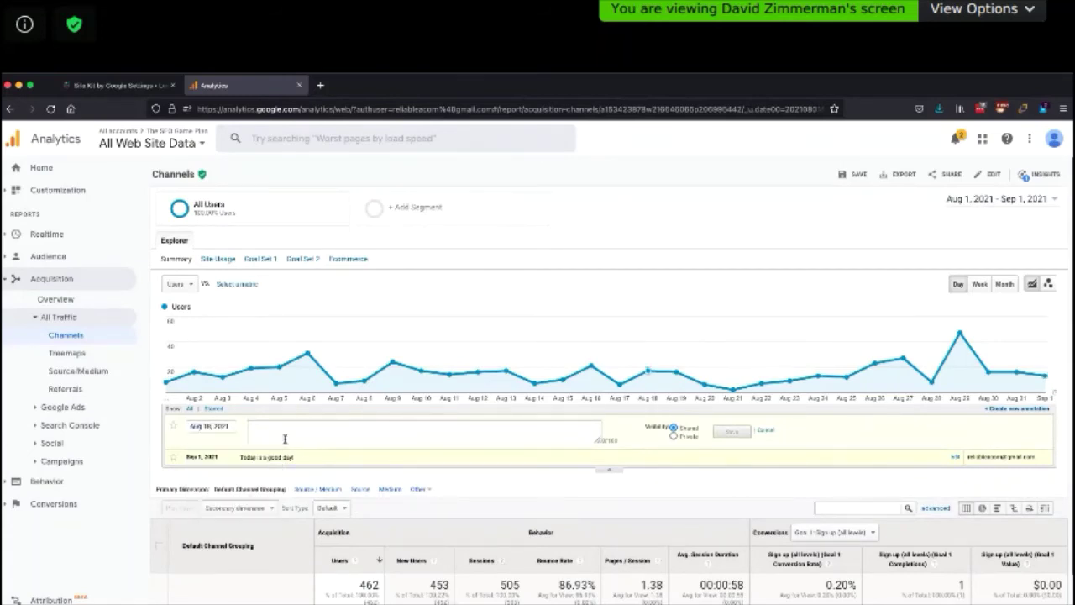
left_click(286, 436)
type("Hello")
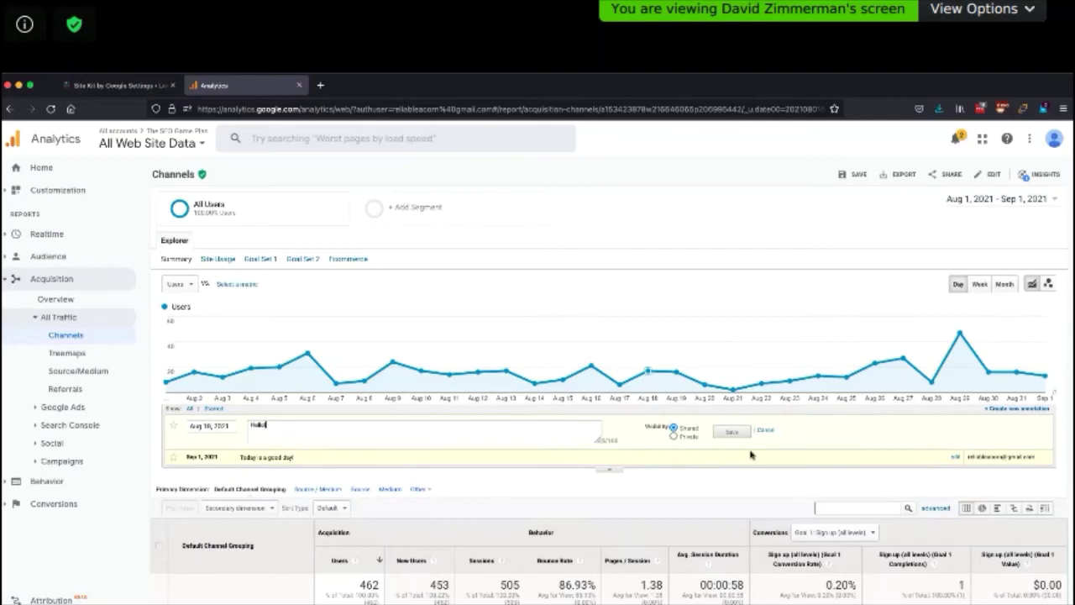
left_click(736, 436)
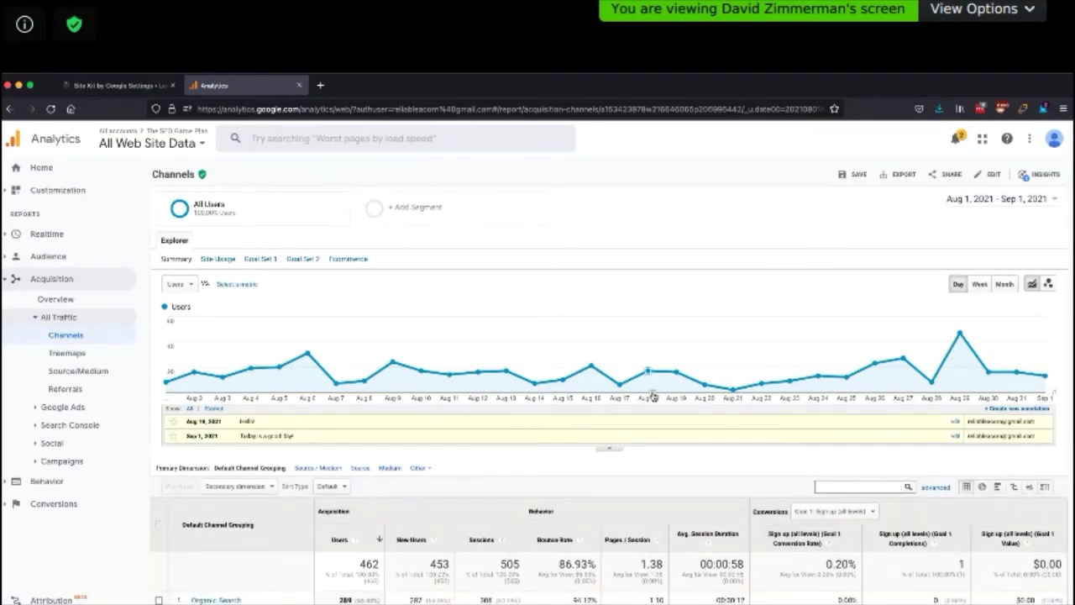
Collapse the annotation list and display the Aug 18 annotation from its marker on the chart's time axis.
left_click(611, 449)
mouse_move(655, 397)
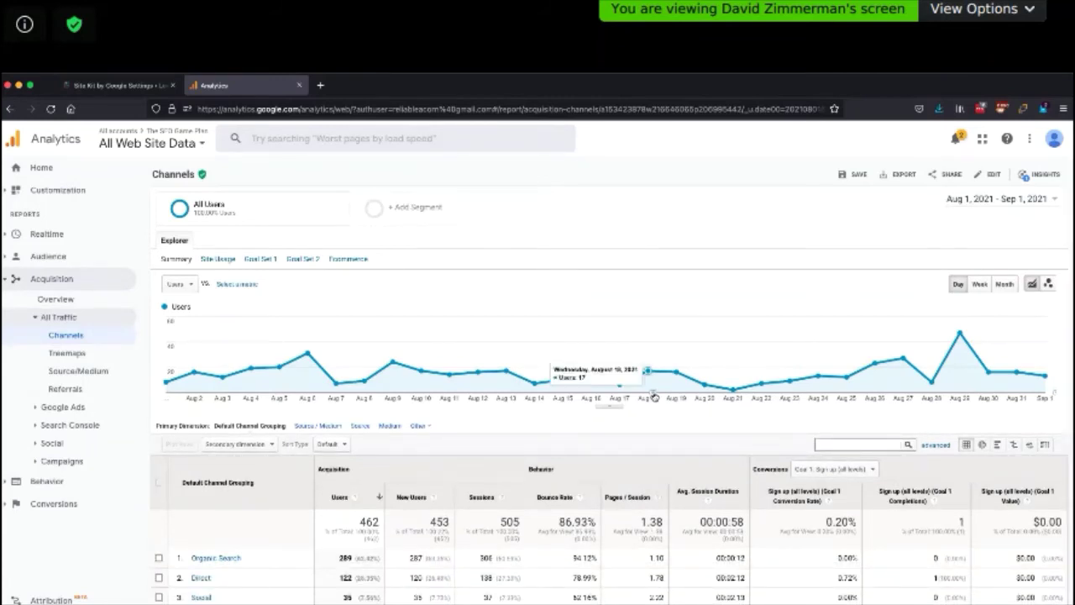
left_click(655, 397)
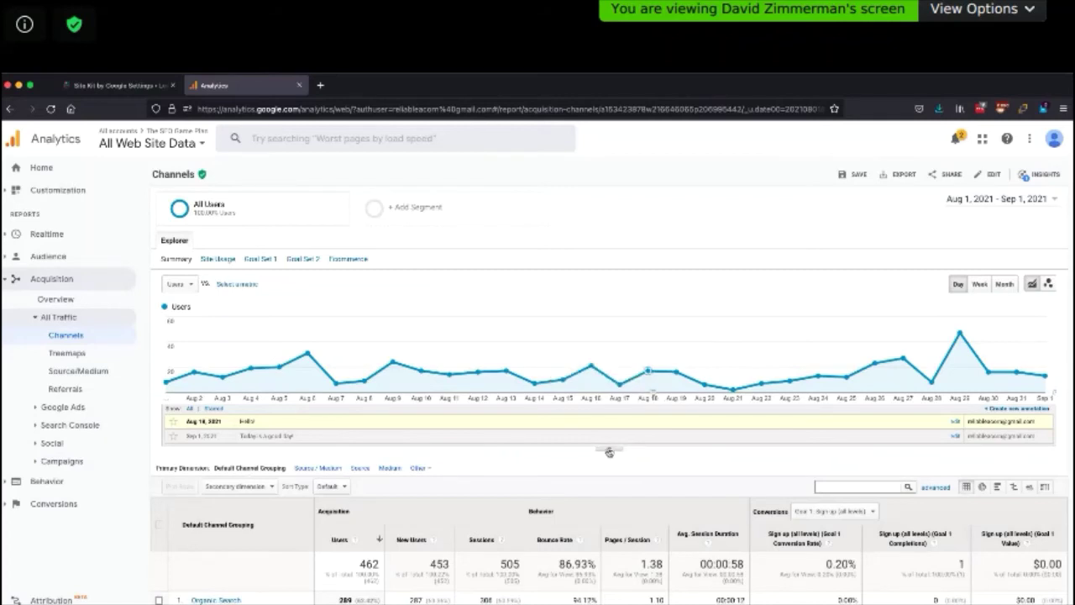
Start another annotation for Aug 18, 2021 and compare its Private and Shared visibility options without saving it.
left_click(1019, 409)
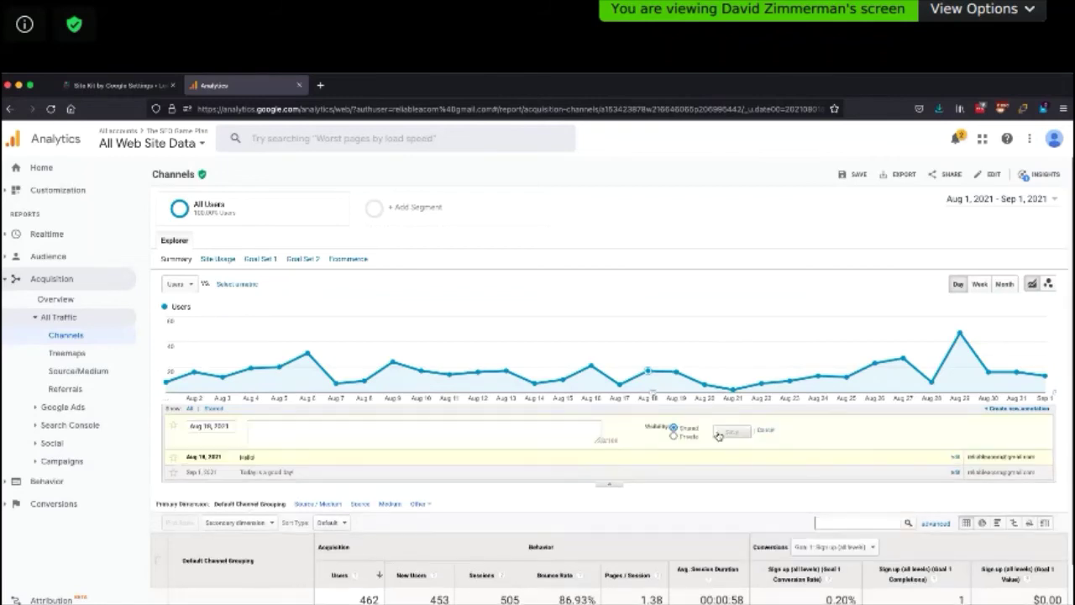
left_click(673, 437)
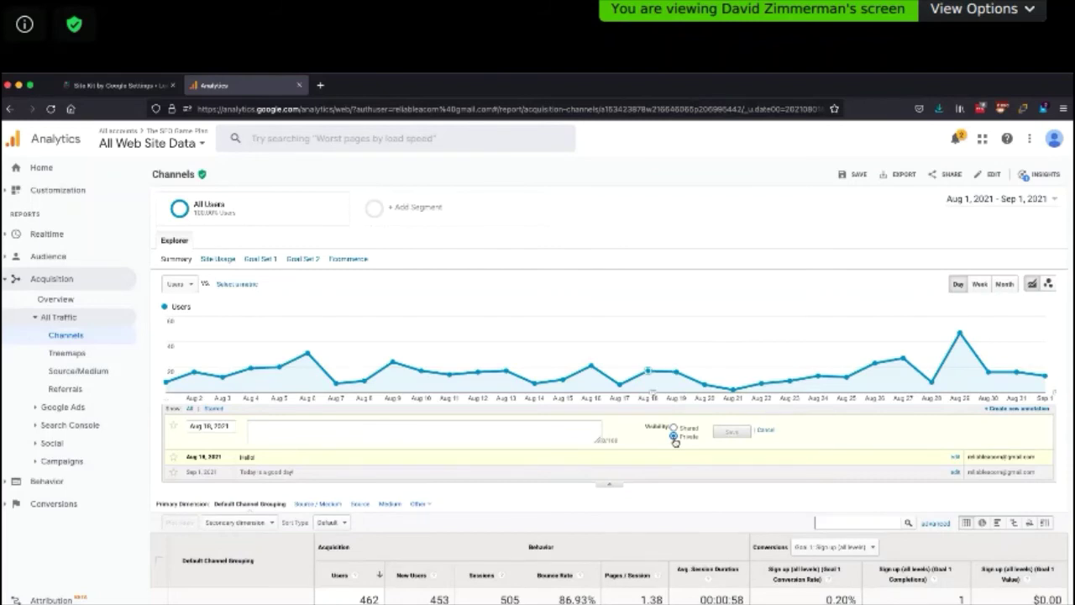
left_click(674, 428)
left_click(672, 437)
left_click(673, 427)
Delete the Aug 18, 2021 "Hello!" annotation and the Sep 1, 2021 "Today is a good day!" annotation.
left_click(955, 459)
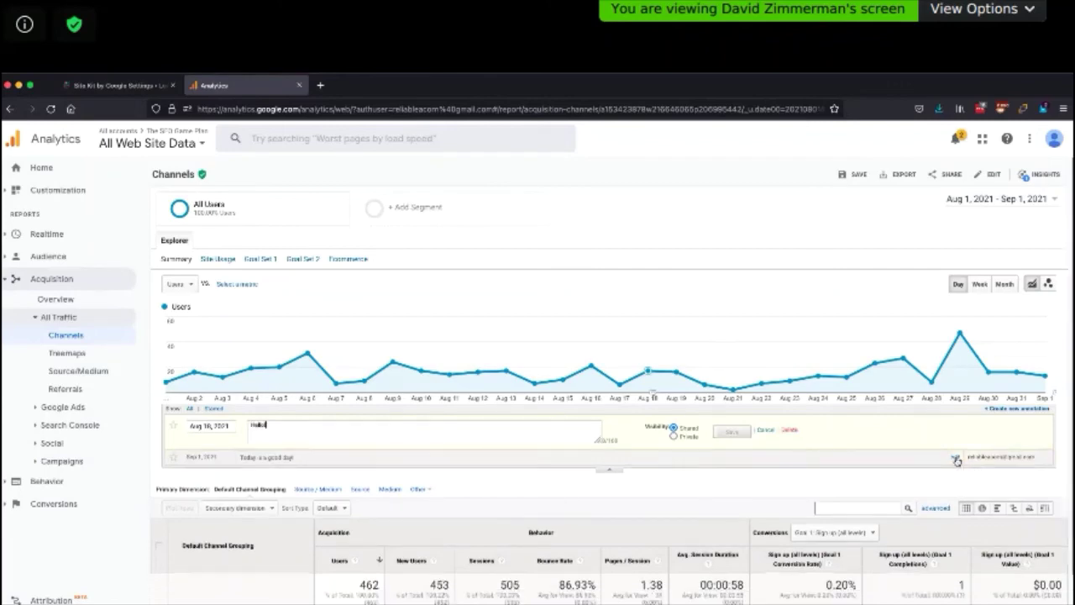
left_click(789, 430)
left_click(624, 419)
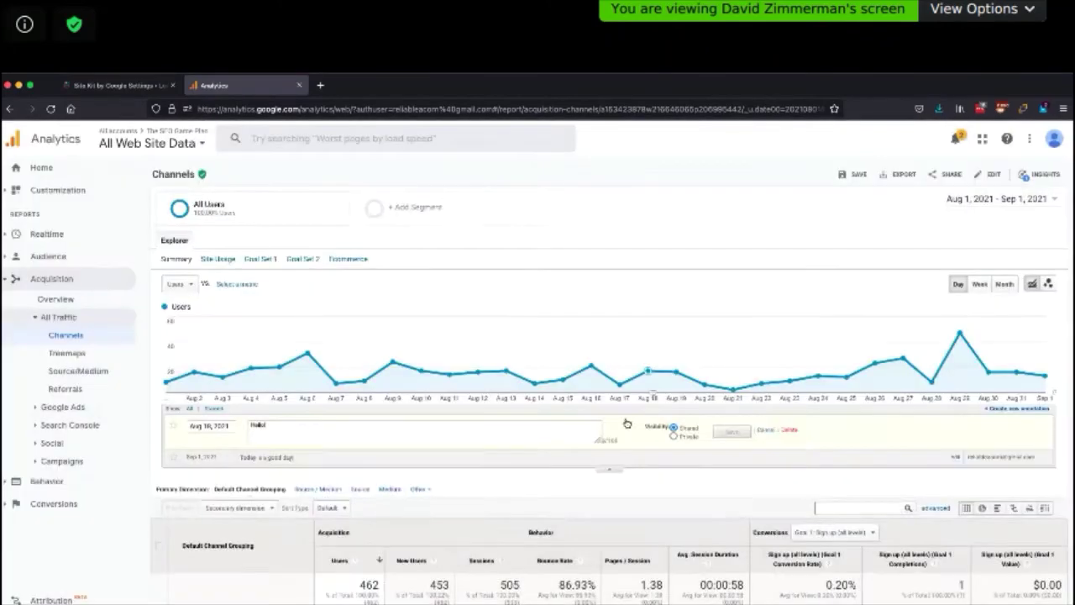
left_click(955, 421)
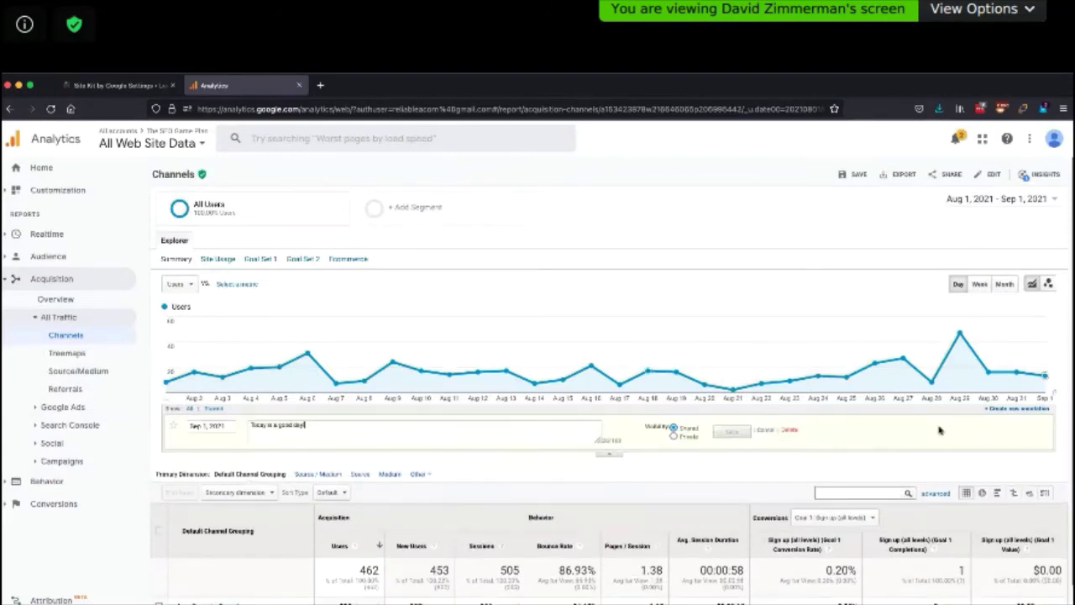
left_click(790, 430)
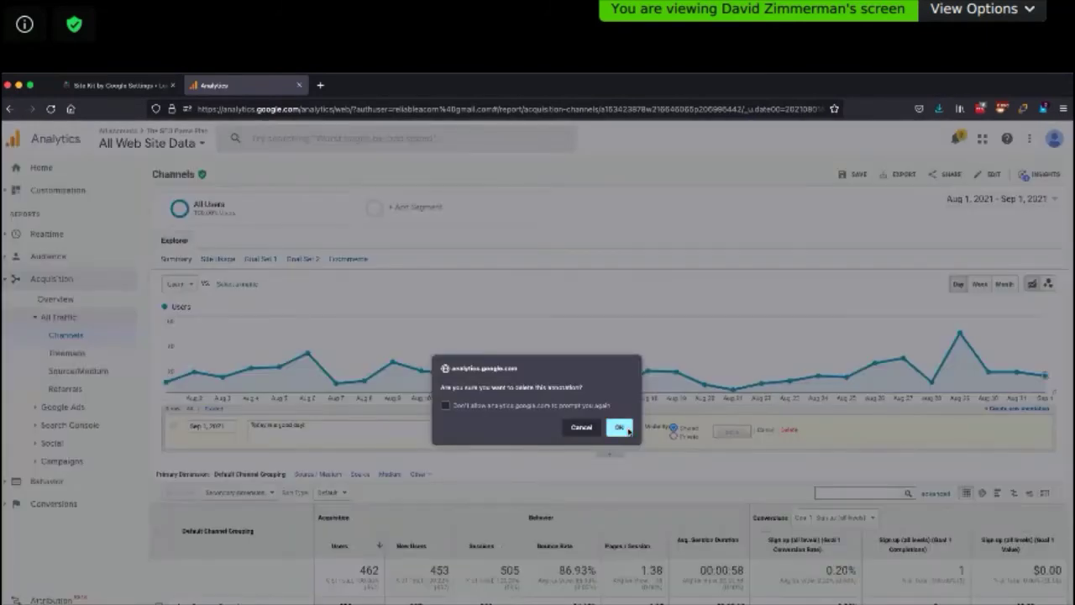
left_click(618, 426)
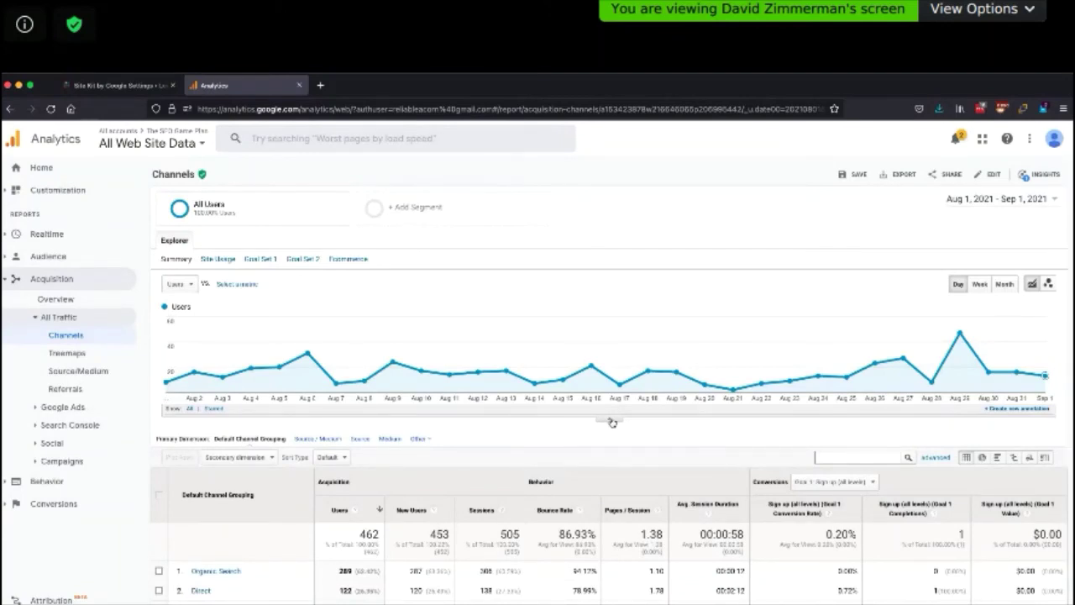
Inspect the data point at the August 29 peak of the users chart.
mouse_move(961, 337)
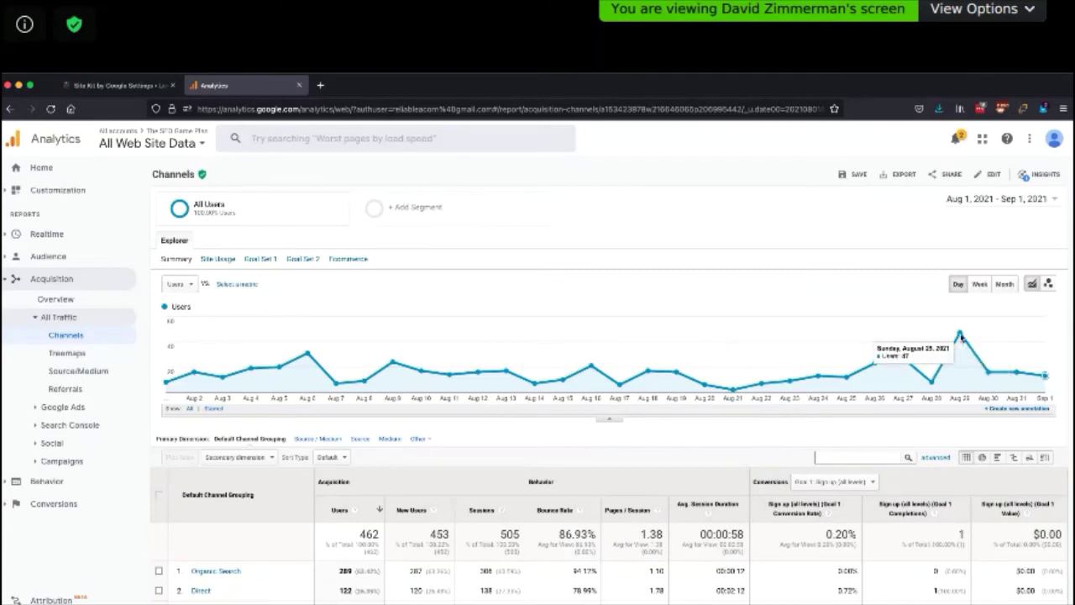